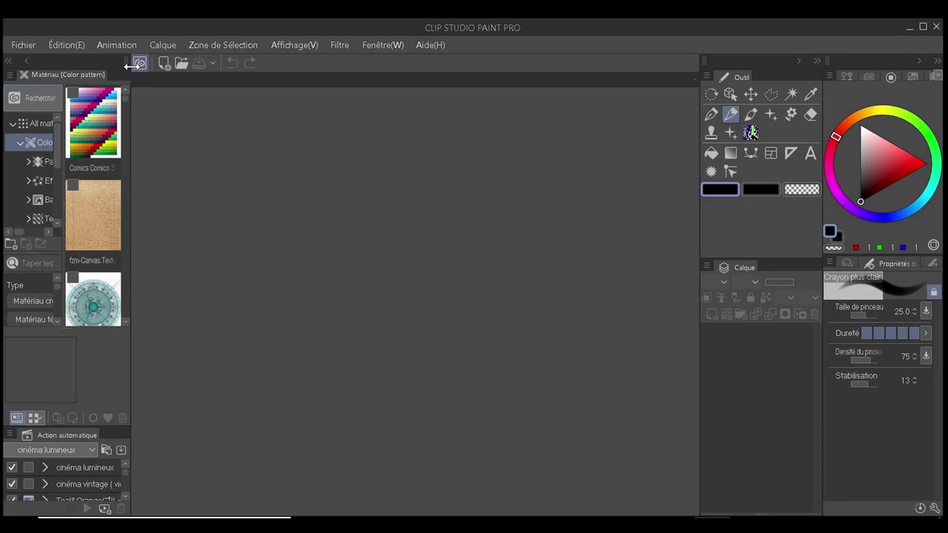
# - Try docking the tool and layer palettes beside the material palette, and return them next to the colour wheel palettes
pyautogui.click(26, 61)
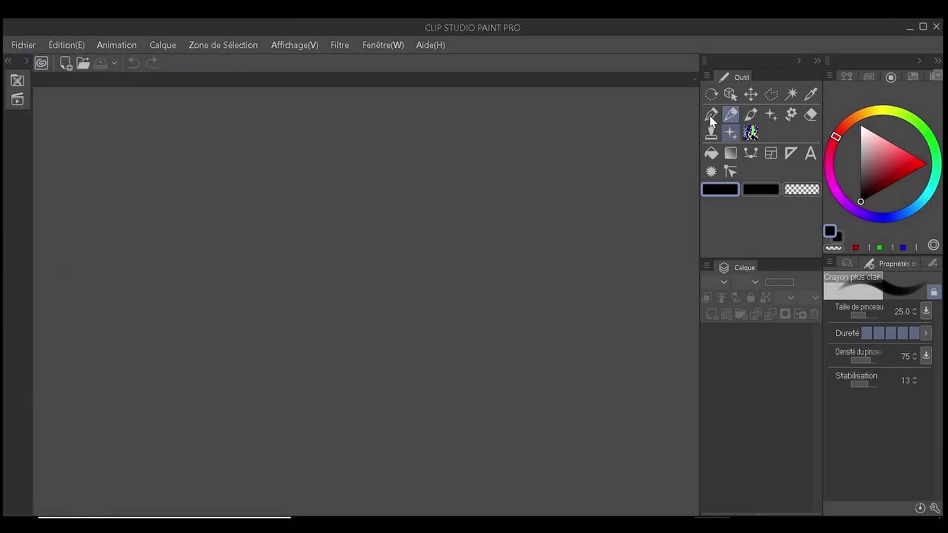
pyautogui.click(799, 60)
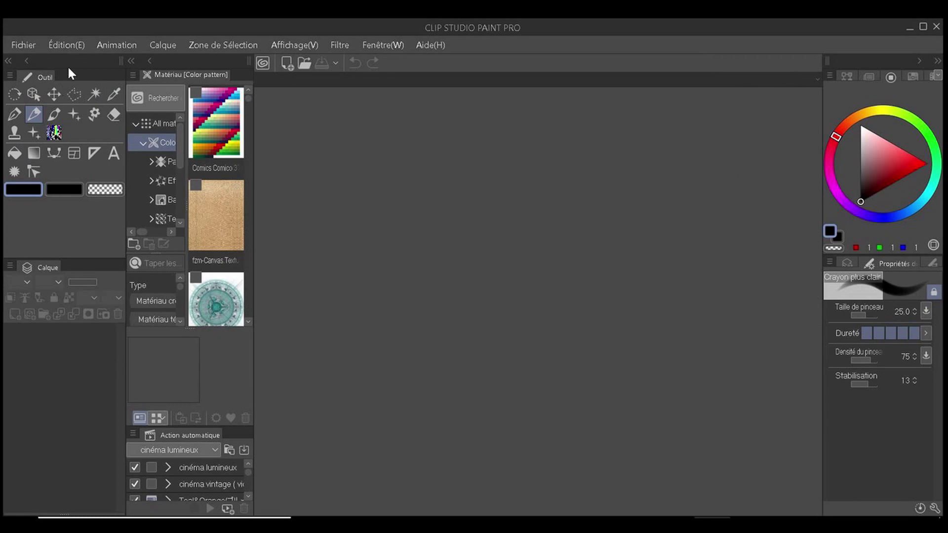
pyautogui.moveTo(54, 57); pyautogui.dragTo(821, 59)
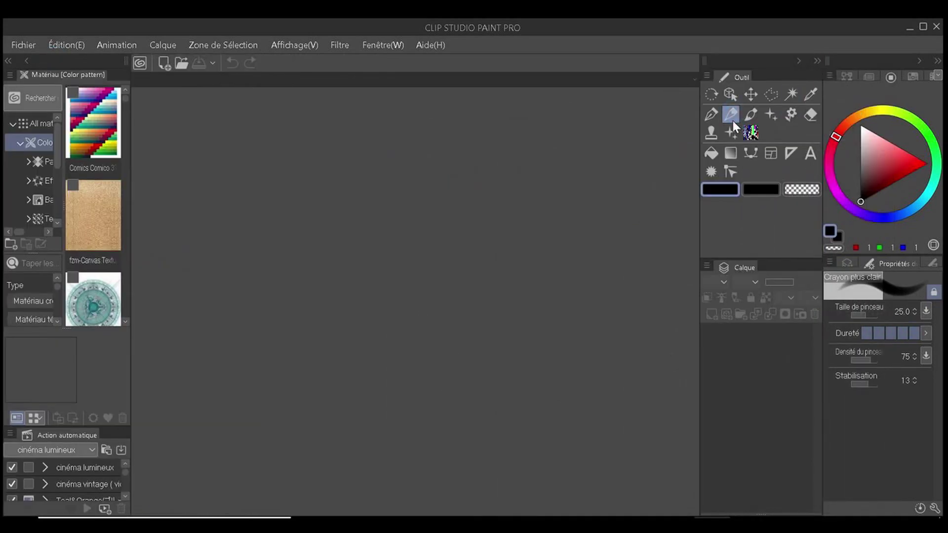
pyautogui.moveTo(60, 59); pyautogui.dragTo(698, 58)
pyautogui.moveTo(635, 57); pyautogui.dragTo(16, 78)
# - Try collapsing and re-expanding the material and auto action palette dock
pyautogui.click(24, 60)
pyautogui.click(25, 62)
pyautogui.click(25, 59)
pyautogui.click(25, 60)
# - Browse the colour sets peau noire, peau blanche and BrightTone
pyautogui.click(912, 77)
pyautogui.click(864, 92)
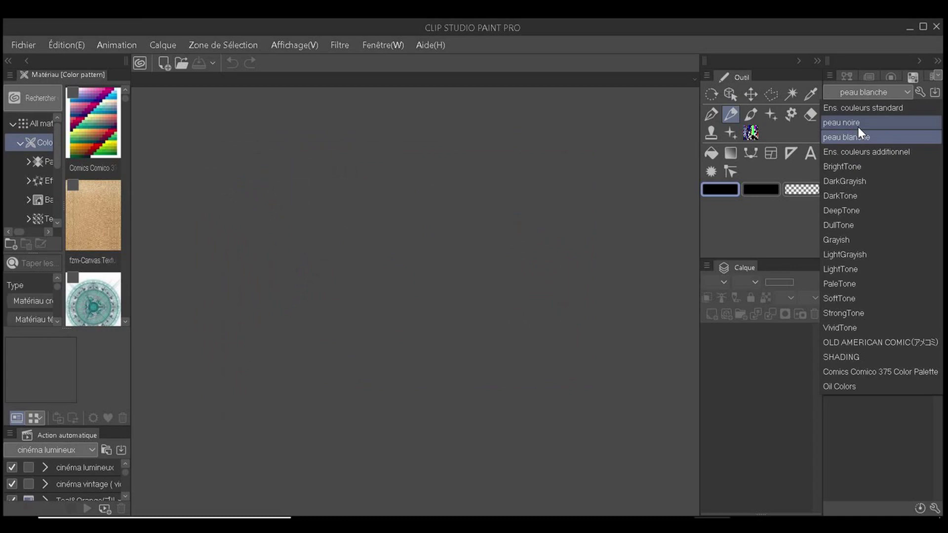
pyautogui.click(870, 123)
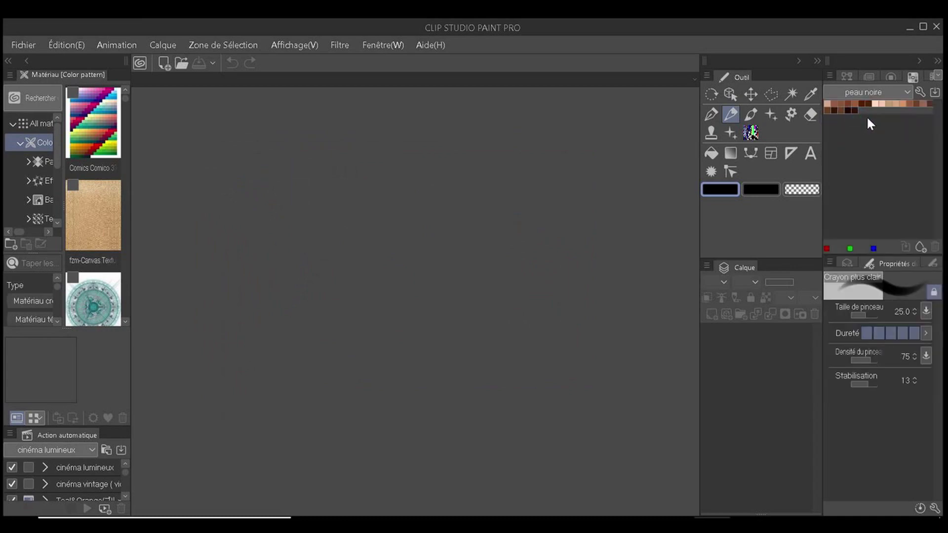
pyautogui.click(908, 92)
pyautogui.click(885, 137)
pyautogui.click(907, 93)
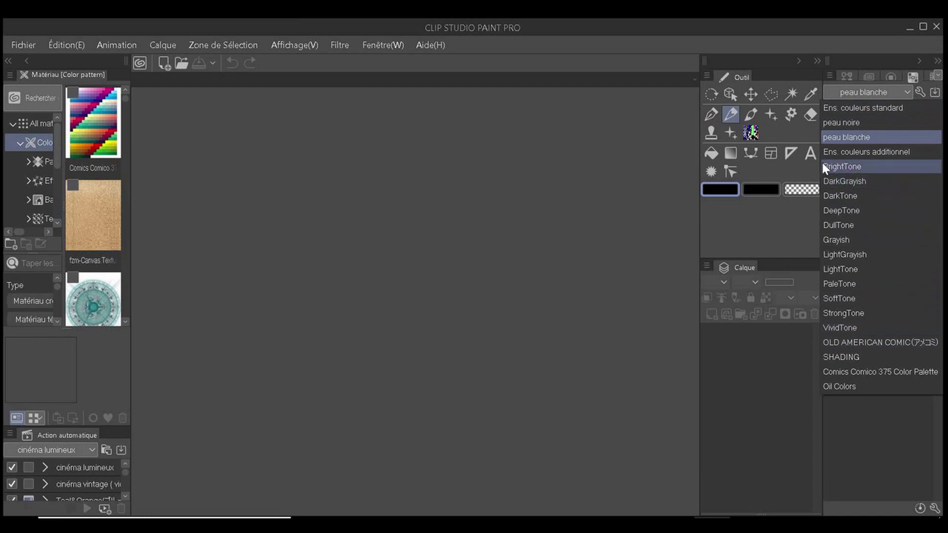
pyautogui.click(839, 167)
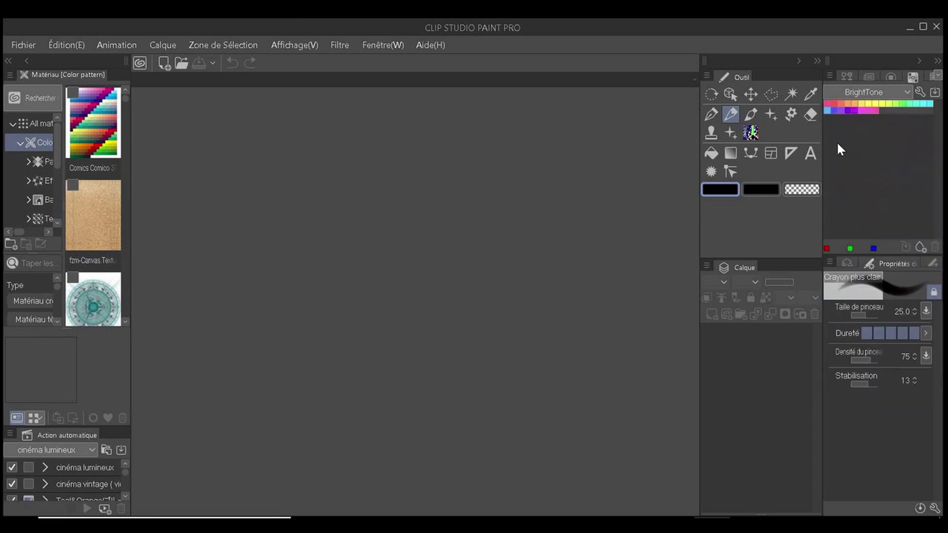
# - Examine the OLD AMERICAN COMIC and Comics Comico 375 Color Palette colour sets, and return to the colour wheel
pyautogui.click(908, 93)
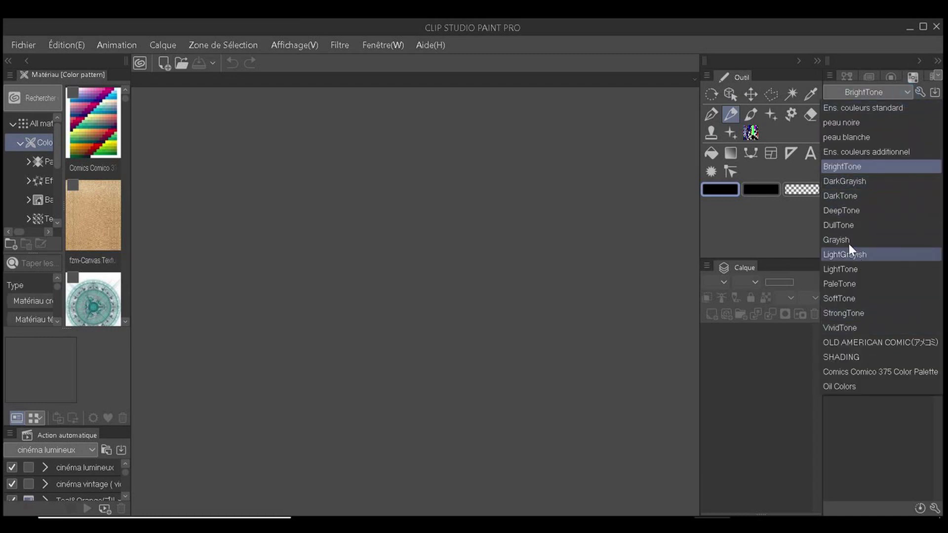
pyautogui.click(865, 343)
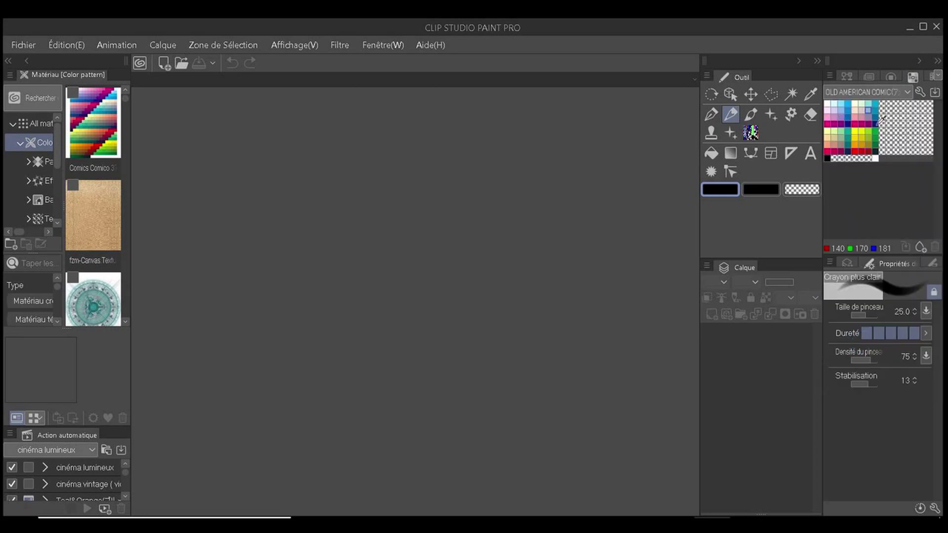
pyautogui.click(909, 92)
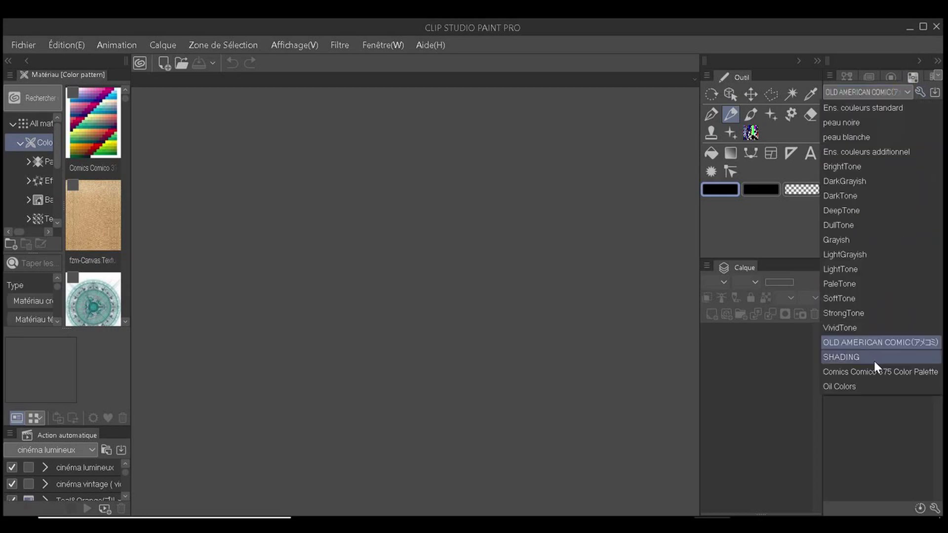
pyautogui.click(873, 372)
pyautogui.click(908, 91)
pyautogui.click(908, 91)
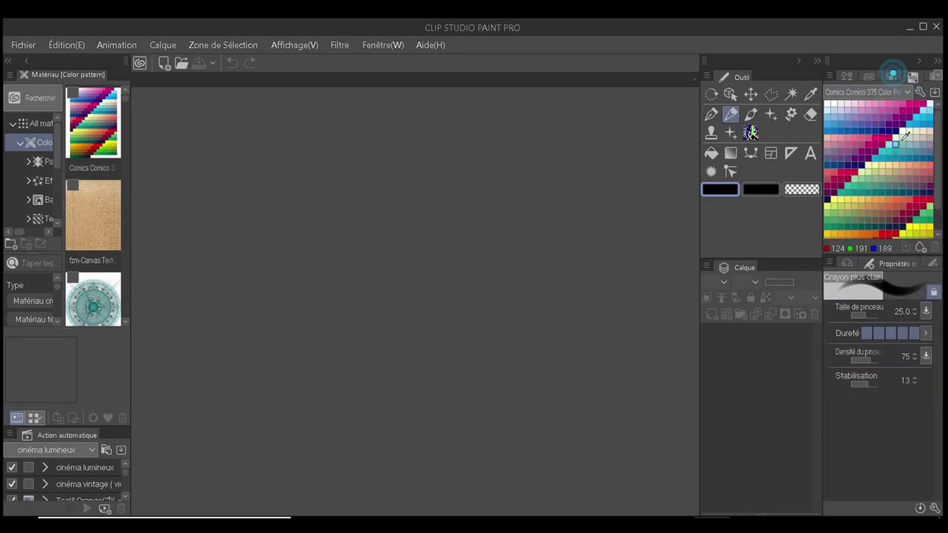
pyautogui.click(891, 77)
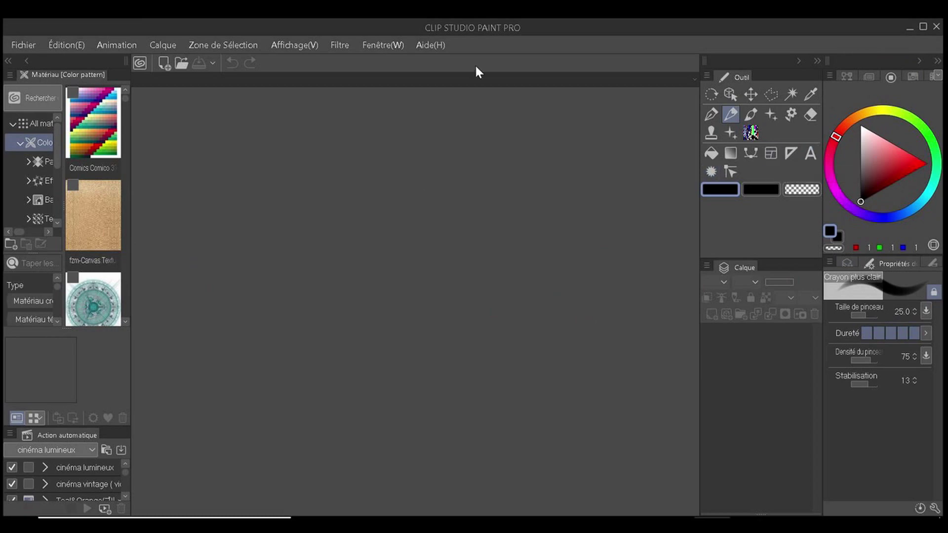
# - Collapse the material palette dock and move the colour wheel palette one place earlier within its tab group
pyautogui.click(919, 61)
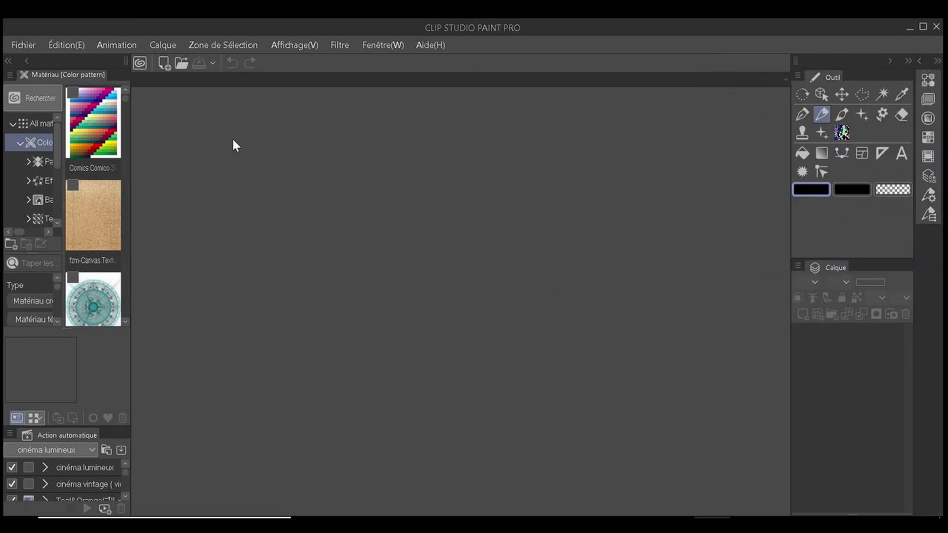
pyautogui.click(25, 61)
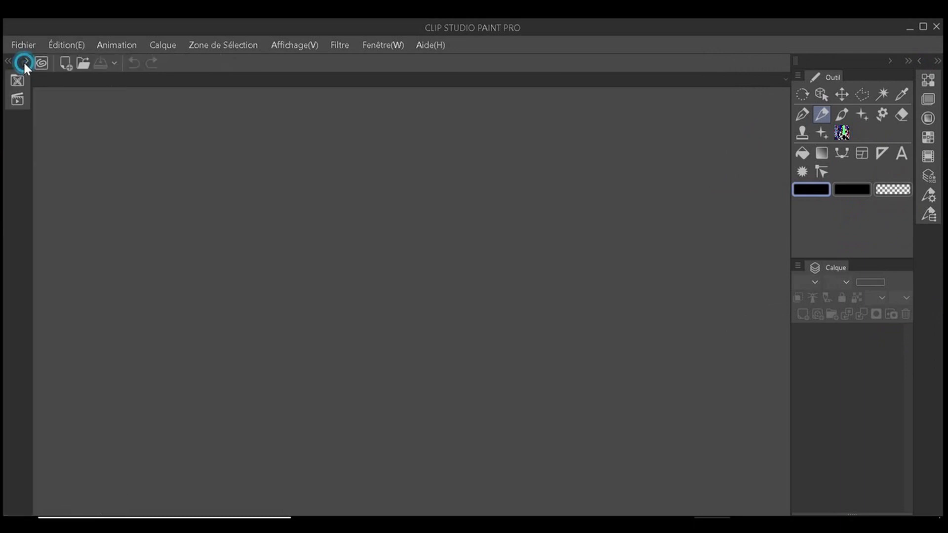
pyautogui.click(919, 59)
pyautogui.moveTo(891, 78)
pyautogui.mouseDown()
pyautogui.moveTo(765, 79)
pyautogui.moveTo(858, 67)
pyautogui.moveTo(872, 78)
pyautogui.moveTo(763, 78)
pyautogui.moveTo(873, 78)
pyautogui.mouseUp()
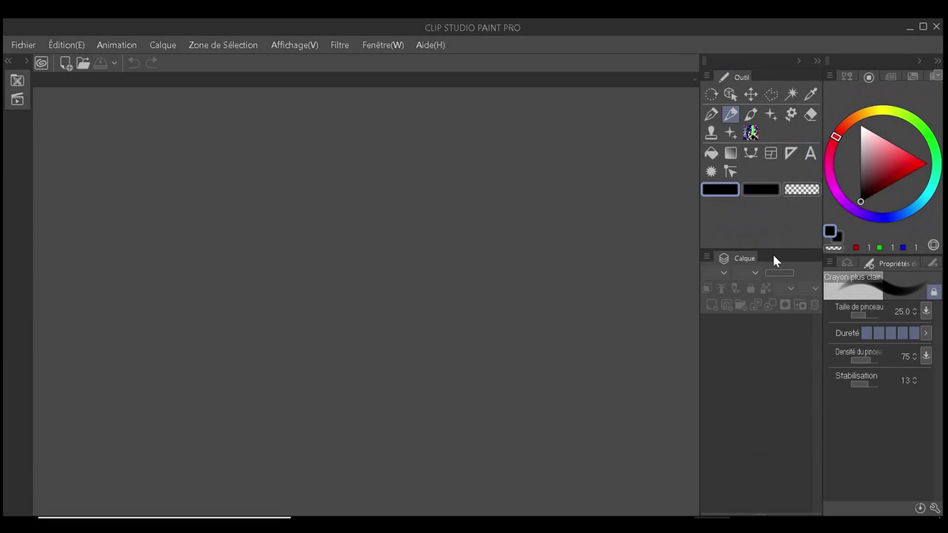
# - Create a new illustration canvas measuring 30 x 40 cm at 350 ppp
pyautogui.hotkey('ctrl', 'n')
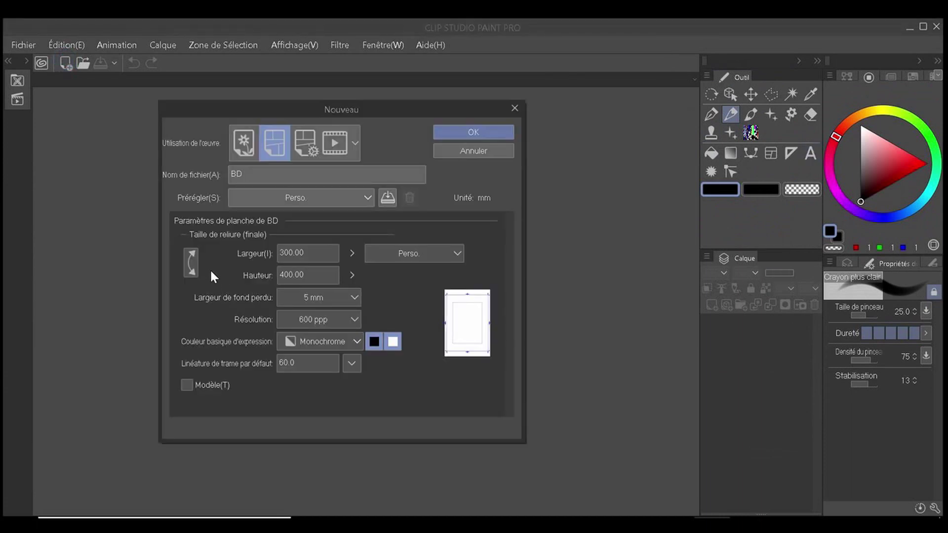
pyautogui.press('Return')
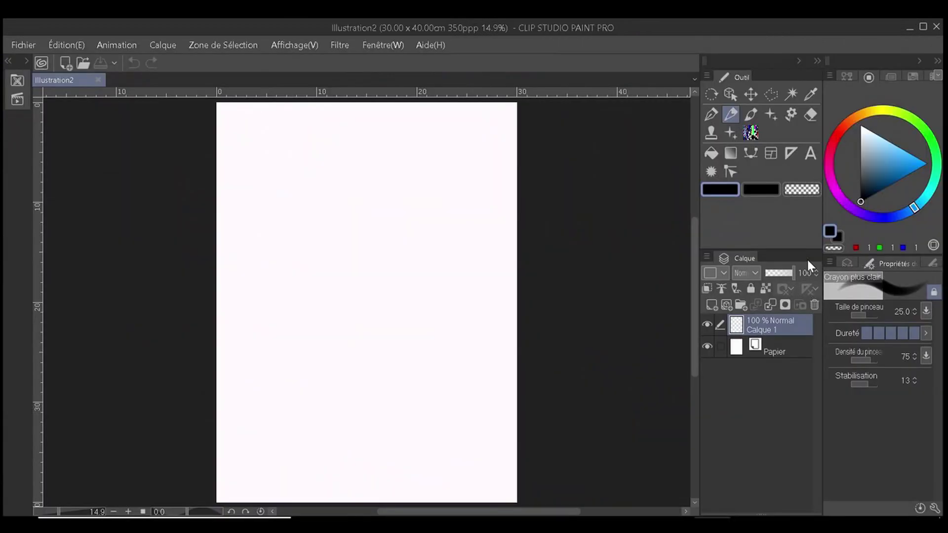
# - Display the pencil sub tools and draw three freehand test strokes across the canvas with Crayon plus clair
pyautogui.click(887, 333)
pyautogui.click(932, 264)
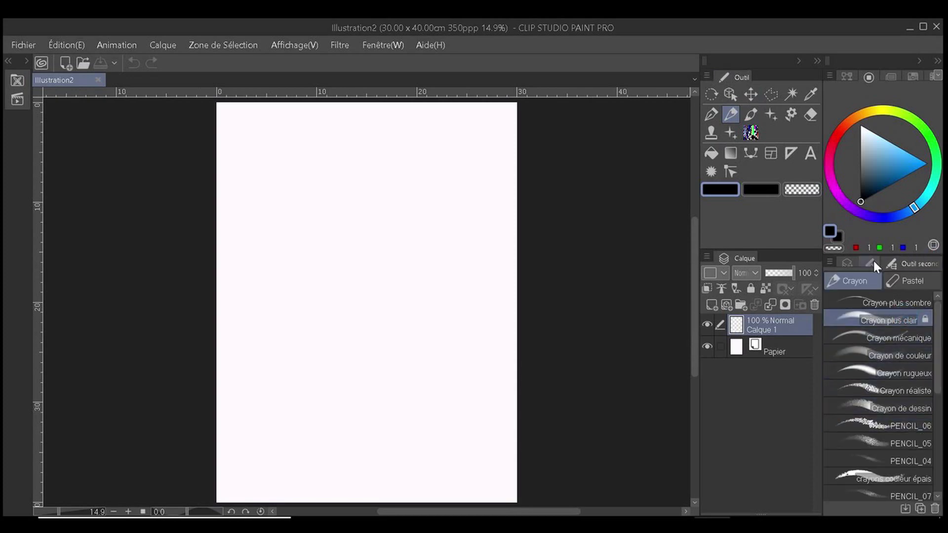
pyautogui.moveTo(376, 303); pyautogui.dragTo(430, 254)
pyautogui.moveTo(328, 203); pyautogui.dragTo(360, 287)
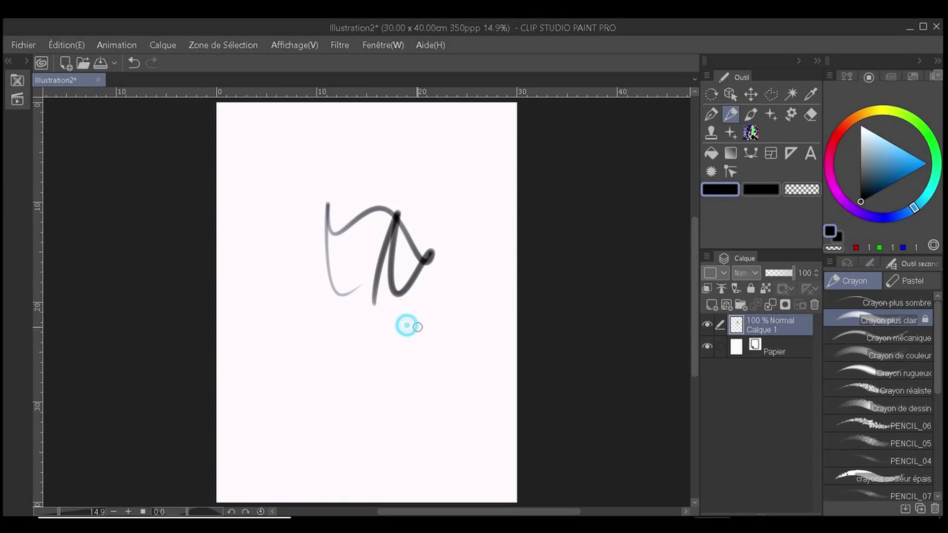
pyautogui.moveTo(439, 343); pyautogui.dragTo(483, 277)
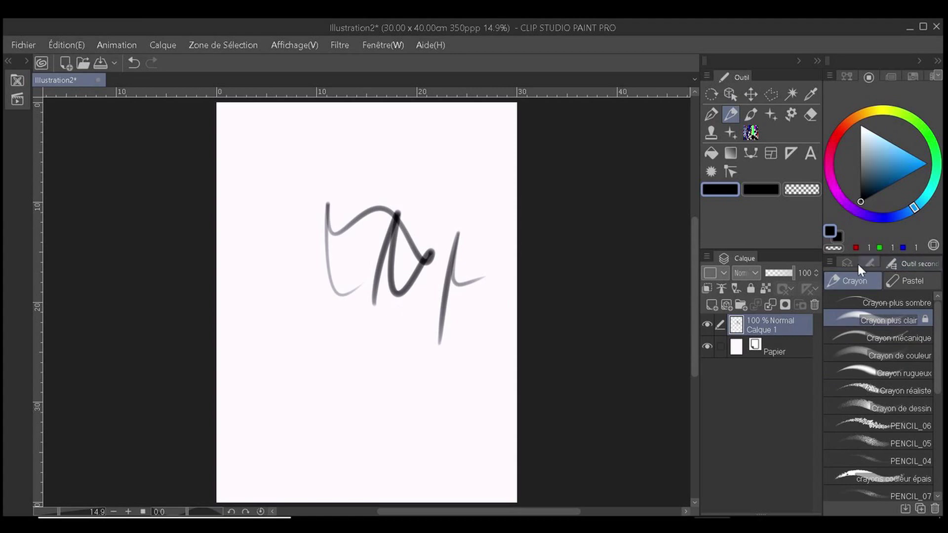
# - Draw vertical test strokes at the highest and lowest brush hardness, and restore the hardness to its maximum
pyautogui.click(871, 263)
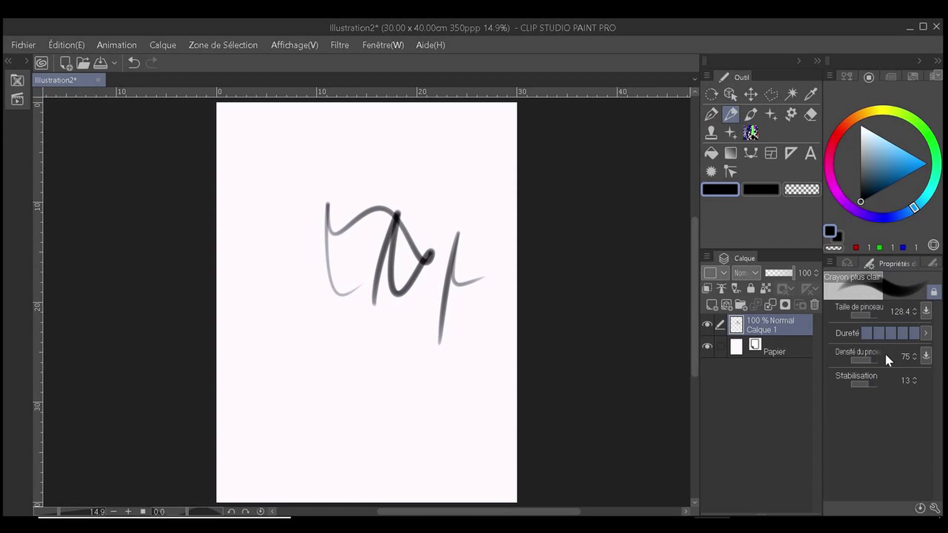
pyautogui.moveTo(444, 391)
pyautogui.mouseDown()
pyautogui.moveTo(444, 422)
pyautogui.moveTo(455, 325)
pyautogui.mouseUp()
pyautogui.click(868, 331)
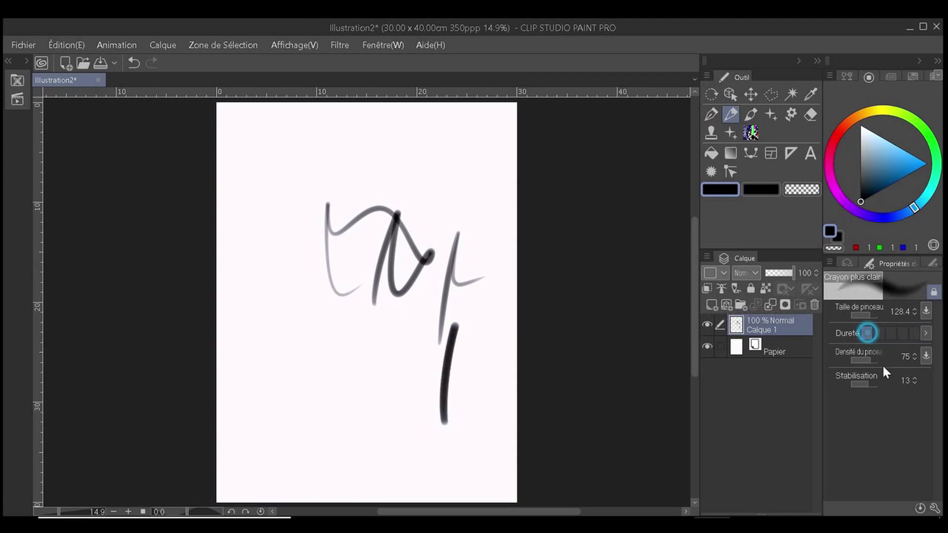
pyautogui.moveTo(406, 444); pyautogui.dragTo(408, 348)
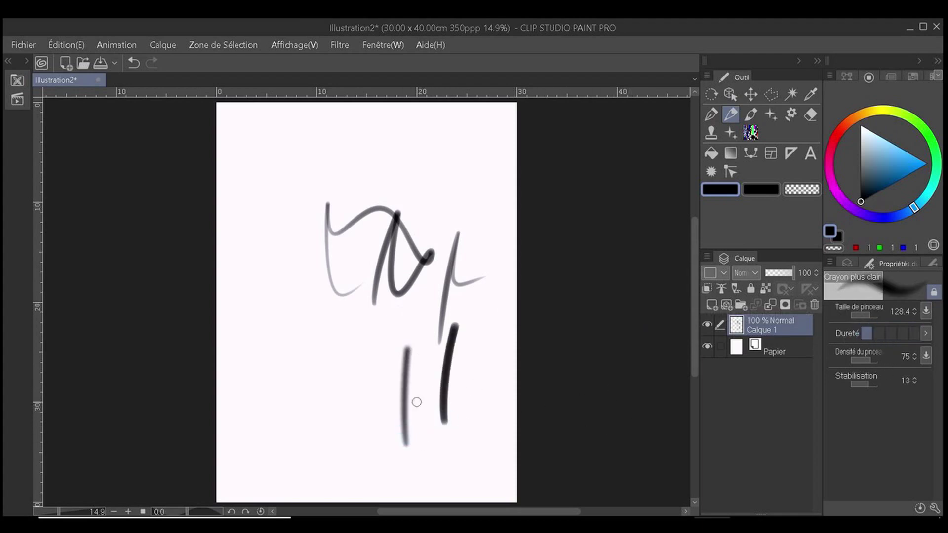
pyautogui.click(898, 334)
pyautogui.click(897, 333)
pyautogui.click(914, 333)
# - Draw two vertical test strokes, one with brush density 19 and one with density 100
pyautogui.moveTo(869, 356); pyautogui.dragTo(855, 355)
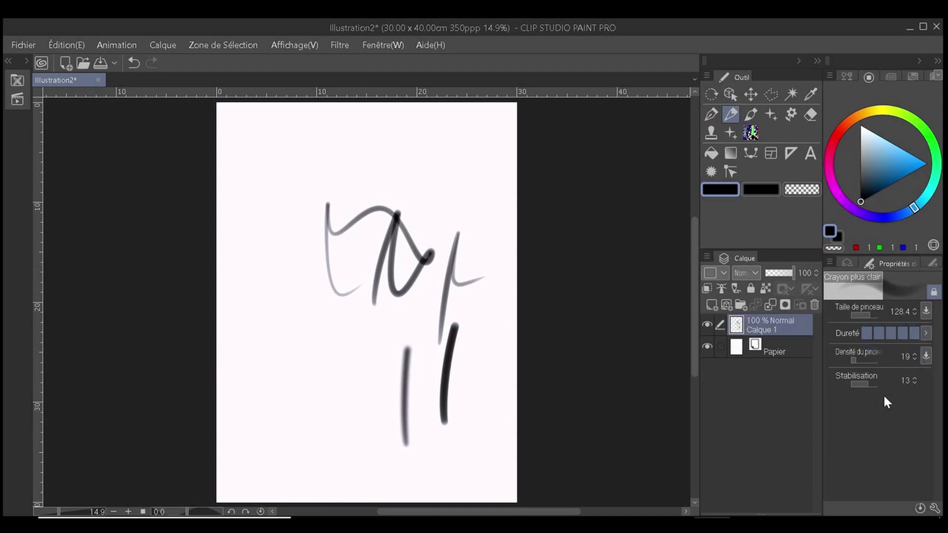
pyautogui.moveTo(353, 310); pyautogui.dragTo(357, 433)
pyautogui.click(875, 358)
pyautogui.moveTo(305, 452); pyautogui.dragTo(312, 317)
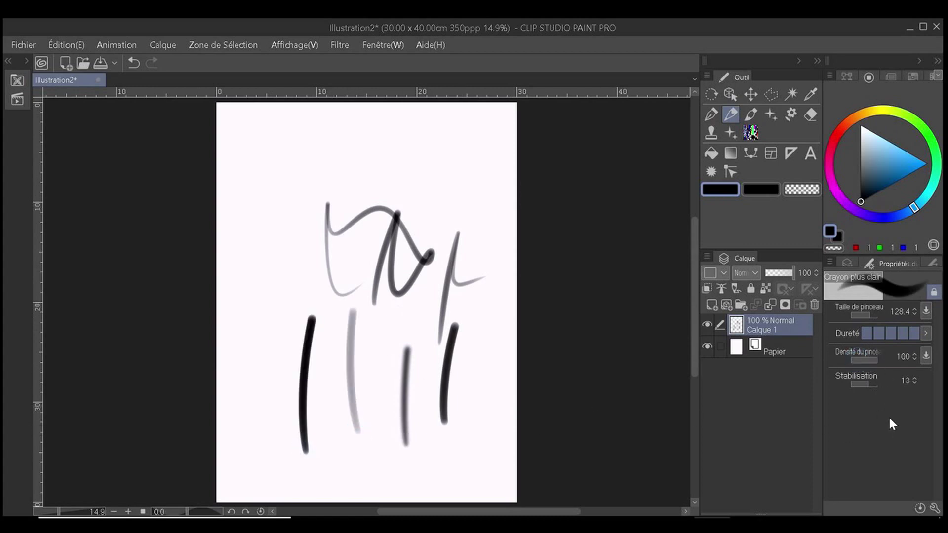
# - Set the stabilisation to 0 and draw three roughly horizontal and three near-vertical test strokes beside the existing marks
pyautogui.moveTo(860, 384); pyautogui.dragTo(857, 386)
pyautogui.click(855, 386)
pyautogui.click(854, 383)
pyautogui.hotkey('ctrl', '+')
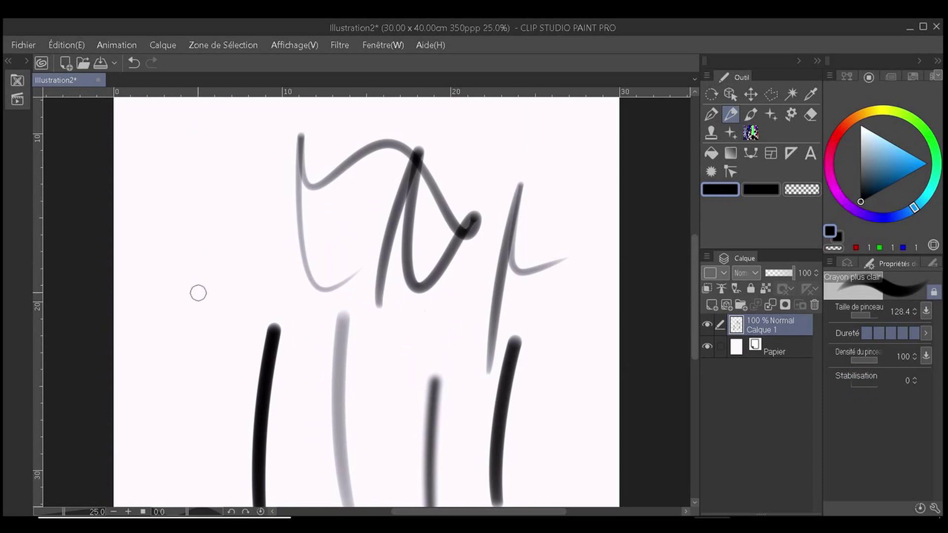
pyautogui.moveTo(144, 285); pyautogui.dragTo(342, 230)
pyautogui.moveTo(140, 245); pyautogui.dragTo(257, 210)
pyautogui.moveTo(153, 201); pyautogui.dragTo(271, 186)
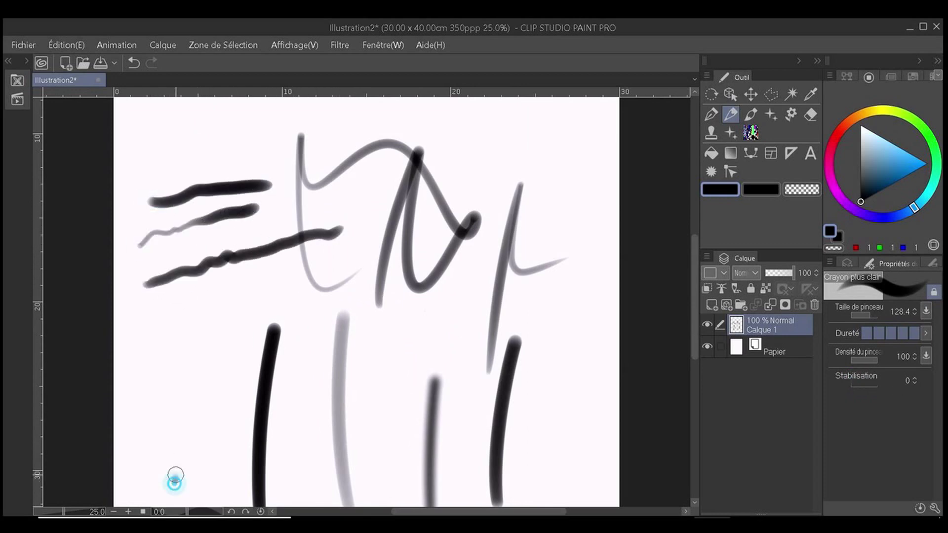
pyautogui.moveTo(174, 480); pyautogui.dragTo(198, 337)
pyautogui.moveTo(211, 457); pyautogui.dragTo(248, 277)
pyautogui.moveTo(300, 445); pyautogui.dragTo(322, 336)
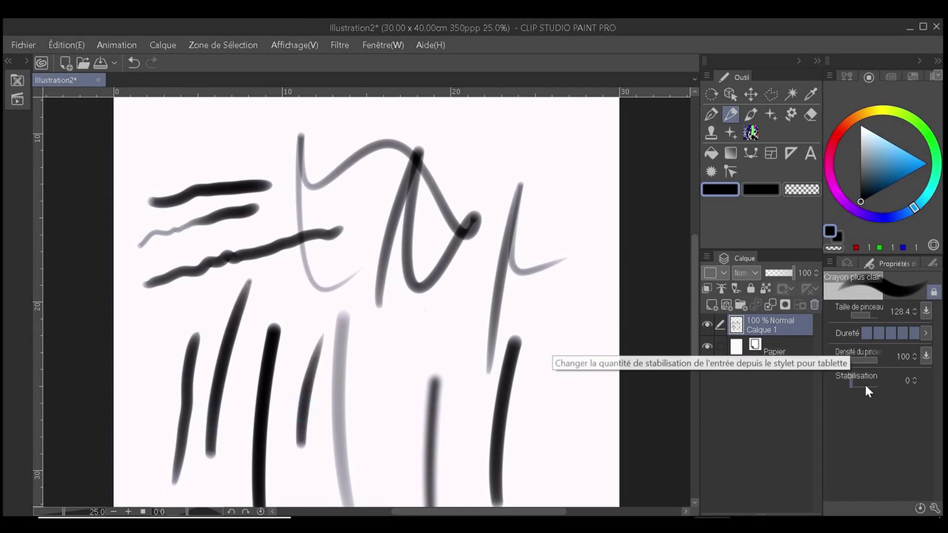
# - Set the stabilisation to 25 and draw two long, wavy vertical test strokes
pyautogui.moveTo(865, 382); pyautogui.dragTo(869, 384)
pyautogui.moveTo(383, 406); pyautogui.dragTo(441, 128)
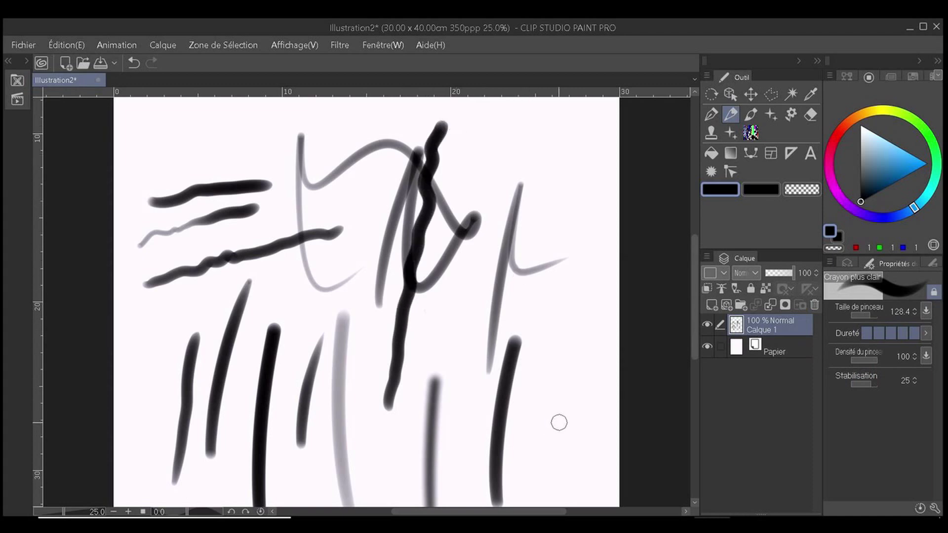
pyautogui.moveTo(564, 438)
pyautogui.mouseDown()
pyautogui.moveTo(573, 399)
pyautogui.moveTo(564, 362)
pyautogui.moveTo(582, 221)
pyautogui.moveTo(564, 161)
pyautogui.mouseUp()
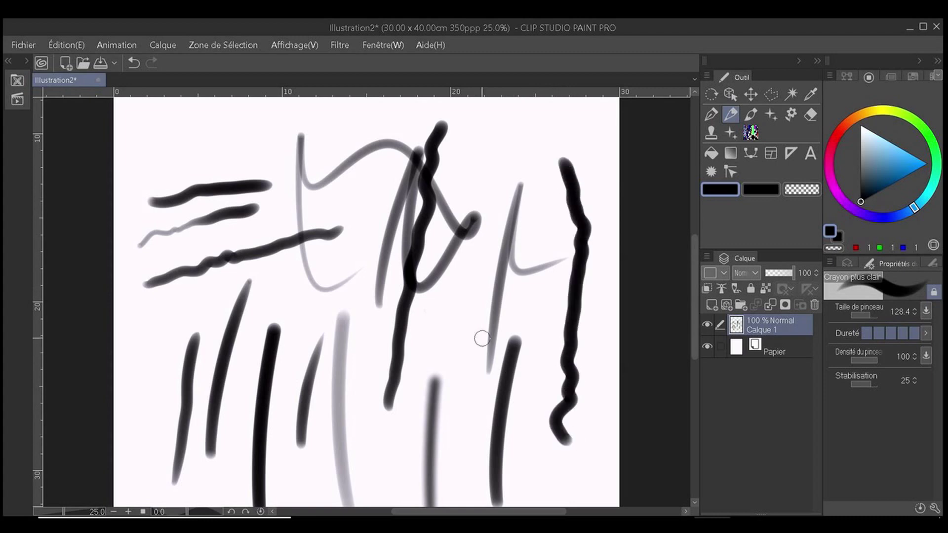
# - Set the stabilisation to 100 and draw a long vertical stroke, a horizontal stroke and a dense zigzag scribble
pyautogui.moveTo(870, 383); pyautogui.dragTo(902, 421)
pyautogui.moveTo(466, 380)
pyautogui.mouseDown()
pyautogui.moveTo(502, 245)
pyautogui.moveTo(505, 148)
pyautogui.moveTo(474, 134)
pyautogui.mouseUp()
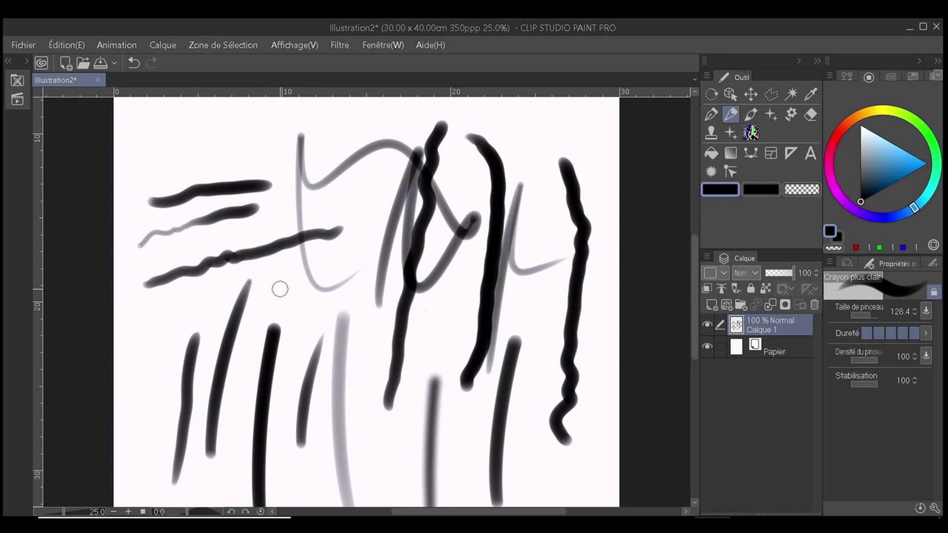
pyautogui.click(271, 314)
pyautogui.moveTo(271, 314)
pyautogui.mouseDown()
pyautogui.moveTo(277, 293)
pyautogui.moveTo(317, 276)
pyautogui.moveTo(333, 283)
pyautogui.moveTo(355, 262)
pyautogui.moveTo(376, 276)
pyautogui.moveTo(396, 246)
pyautogui.moveTo(432, 280)
pyautogui.mouseUp()
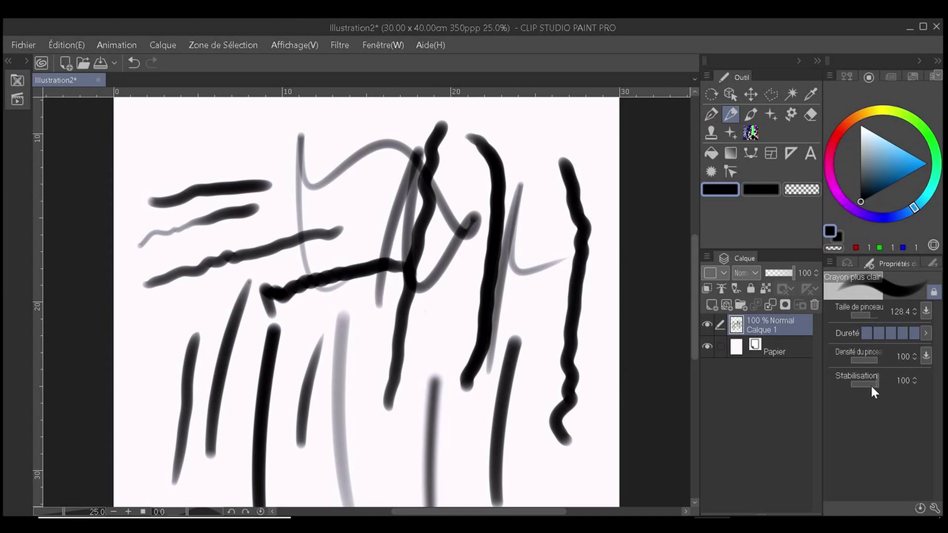
pyautogui.moveTo(352, 374)
pyautogui.mouseDown()
pyautogui.moveTo(392, 376)
pyautogui.moveTo(404, 325)
pyautogui.moveTo(433, 350)
pyautogui.moveTo(455, 308)
pyautogui.moveTo(492, 341)
pyautogui.mouseUp()
# - Keep the stabilisation at 100 and draw a horizontal stroke below the zigzag plus short strokes near the upper wavy line
pyautogui.moveTo(859, 384); pyautogui.dragTo(876, 398)
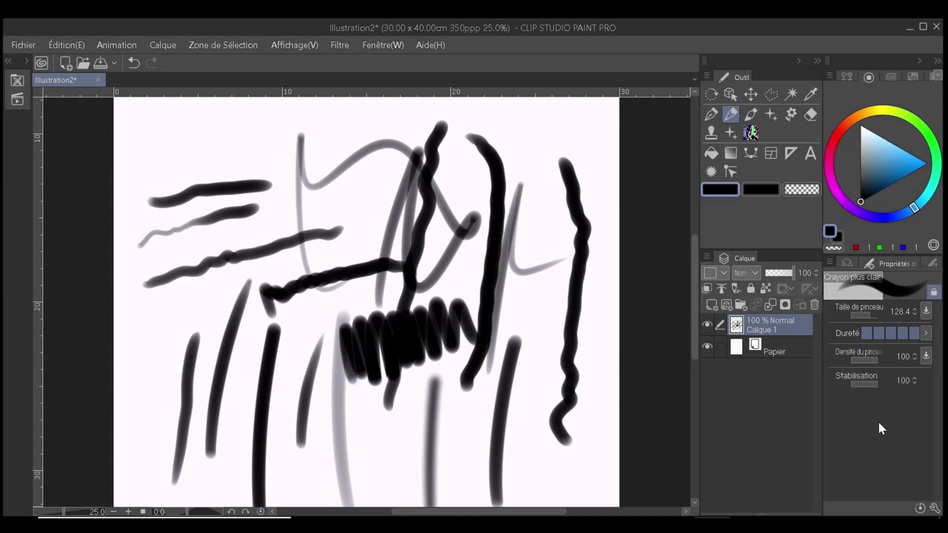
pyautogui.moveTo(356, 434)
pyautogui.mouseDown()
pyautogui.moveTo(353, 446)
pyautogui.moveTo(364, 419)
pyautogui.moveTo(391, 455)
pyautogui.moveTo(423, 432)
pyautogui.moveTo(531, 452)
pyautogui.mouseUp()
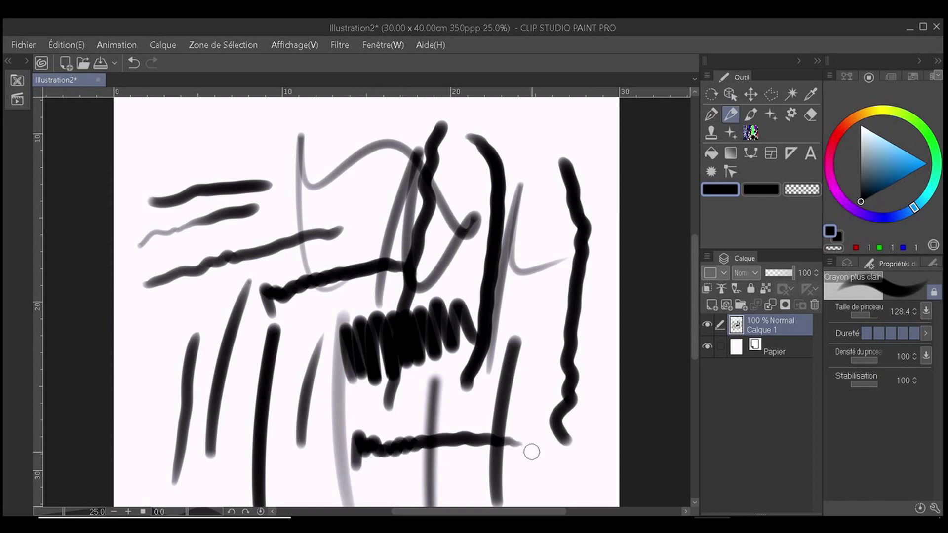
pyautogui.moveTo(545, 320)
pyautogui.mouseDown()
pyautogui.moveTo(548, 187)
pyautogui.moveTo(531, 181)
pyautogui.mouseUp()
pyautogui.moveTo(492, 121); pyautogui.dragTo(546, 166)
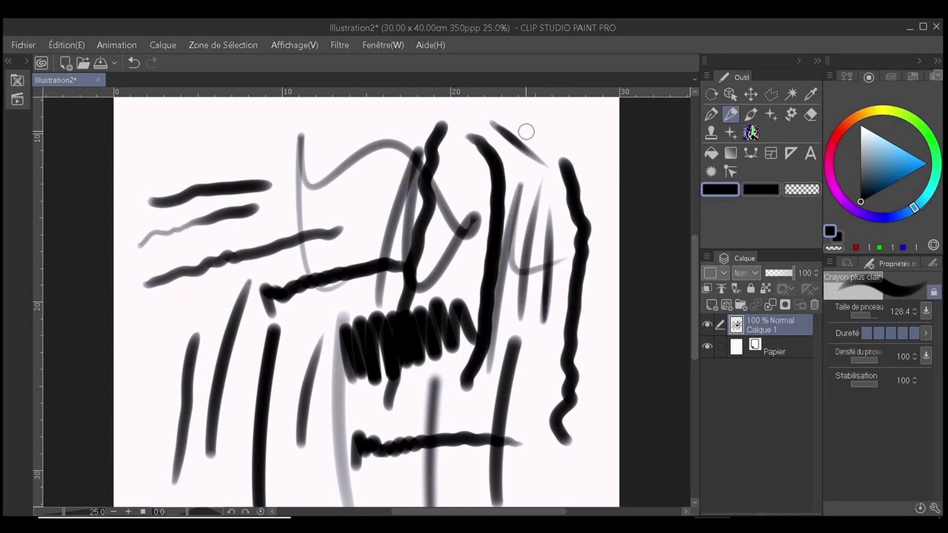
# - Draw a short diagonal stroke near the canvas's top-right corner and open the pencil's detailed sub-tool settings
pyautogui.moveTo(513, 116); pyautogui.dragTo(583, 155)
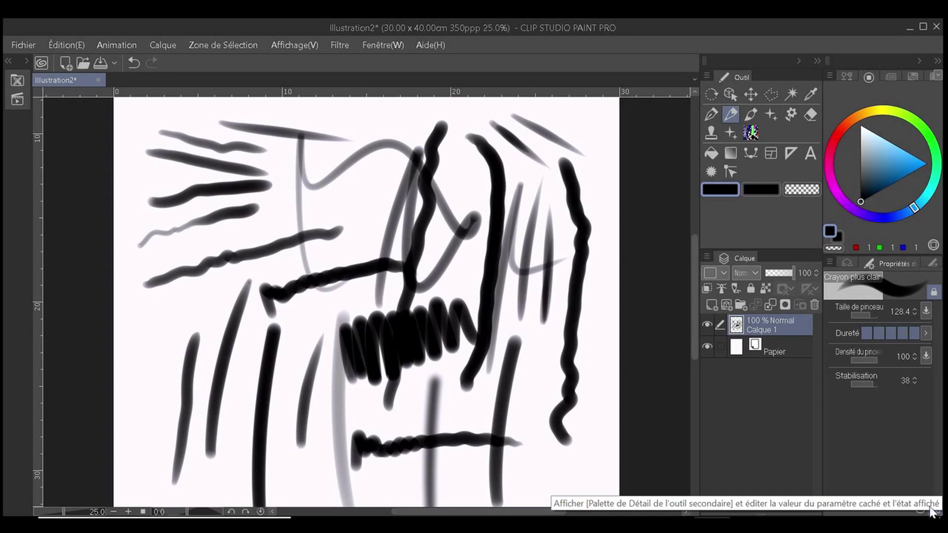
pyautogui.click(936, 513)
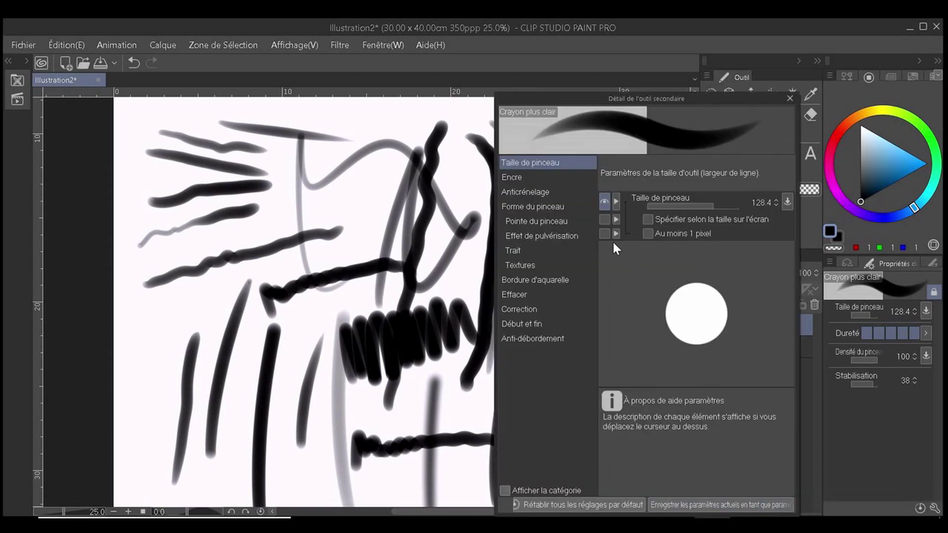
pyautogui.moveTo(653, 97); pyautogui.dragTo(510, 79)
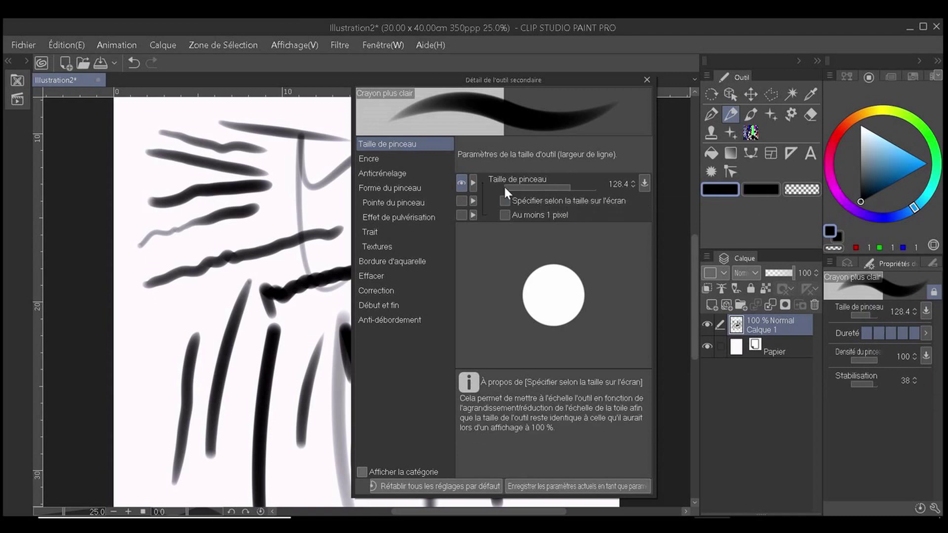
# - Try the pen pressure and tilt inputs in the brush size dynamics, leaving only pen pressure enabled
pyautogui.click(461, 182)
pyautogui.click(461, 182)
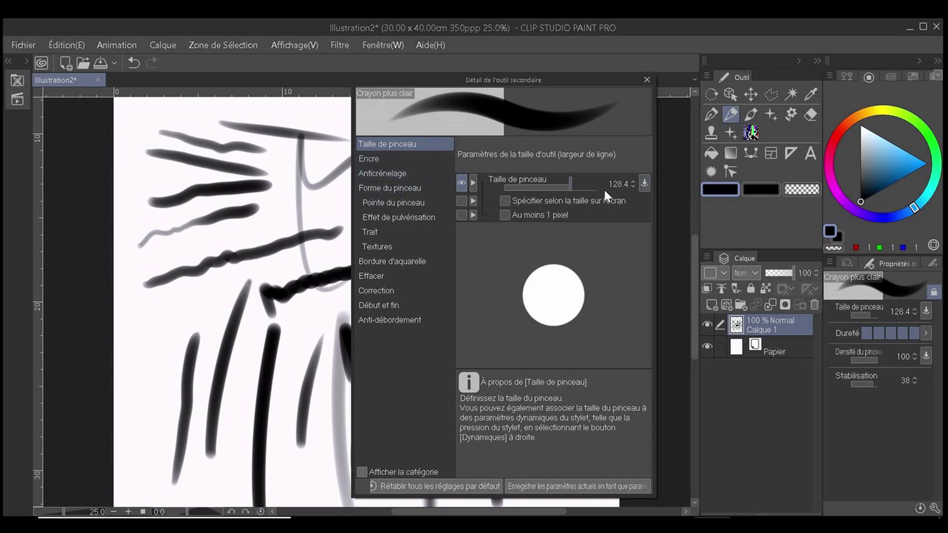
pyautogui.click(643, 183)
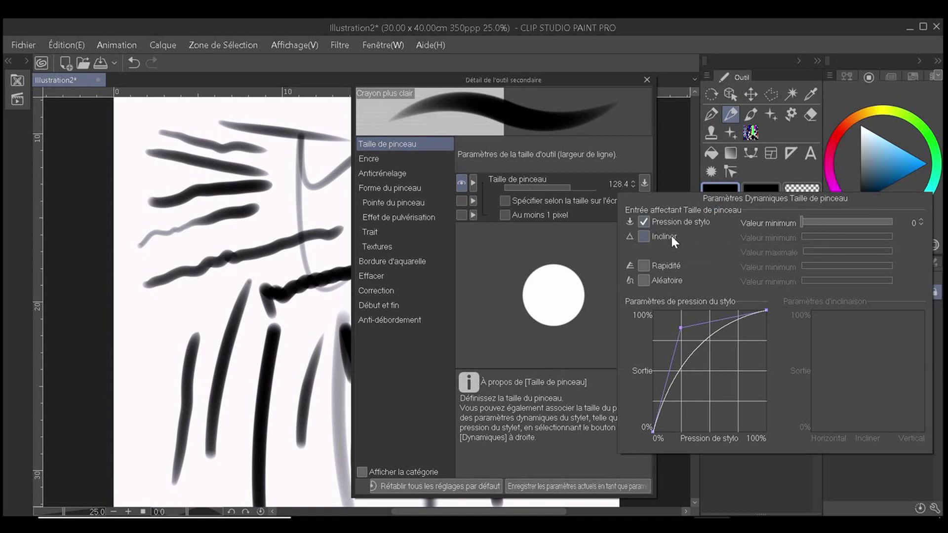
pyautogui.click(644, 222)
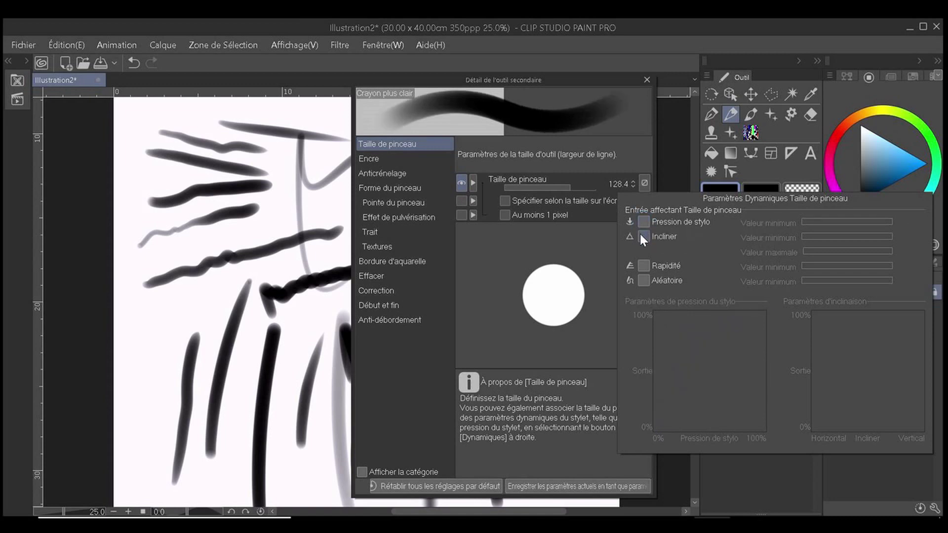
pyautogui.click(640, 235)
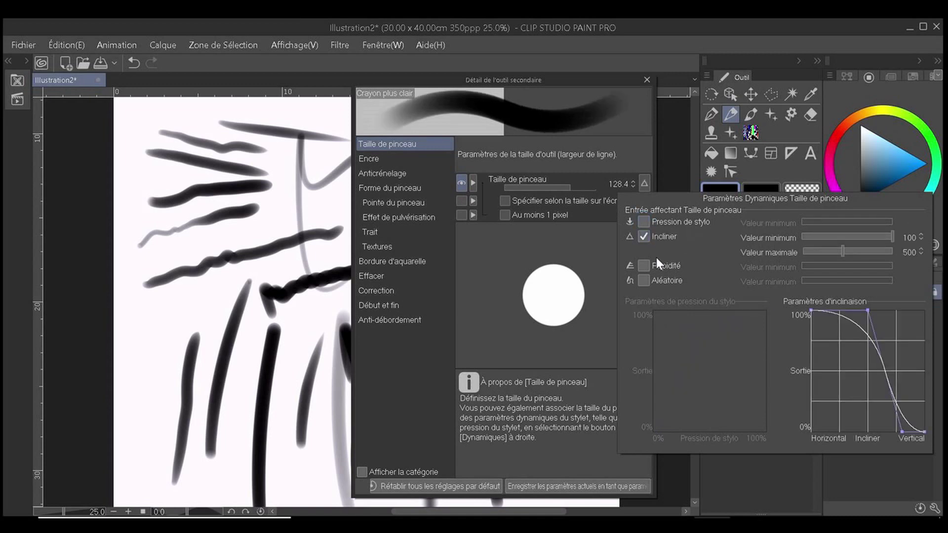
pyautogui.click(644, 222)
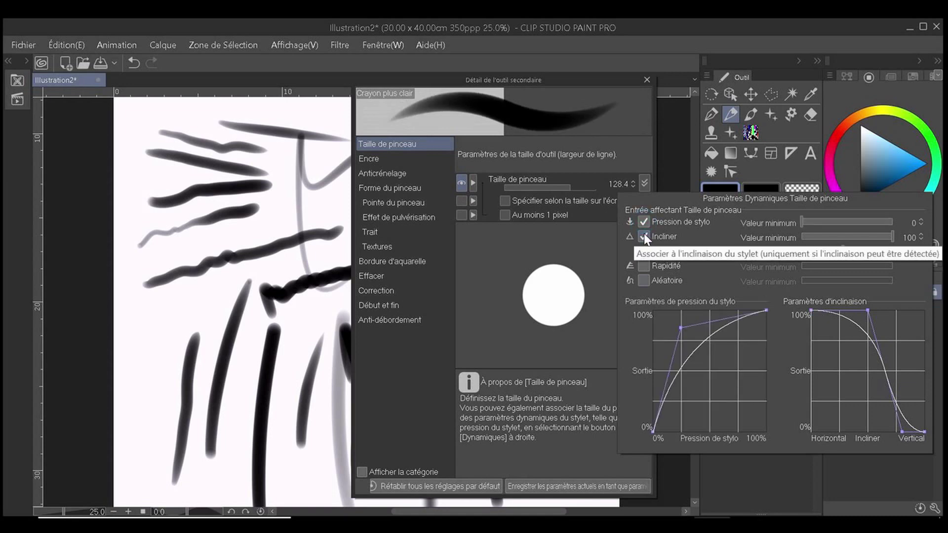
pyautogui.click(644, 238)
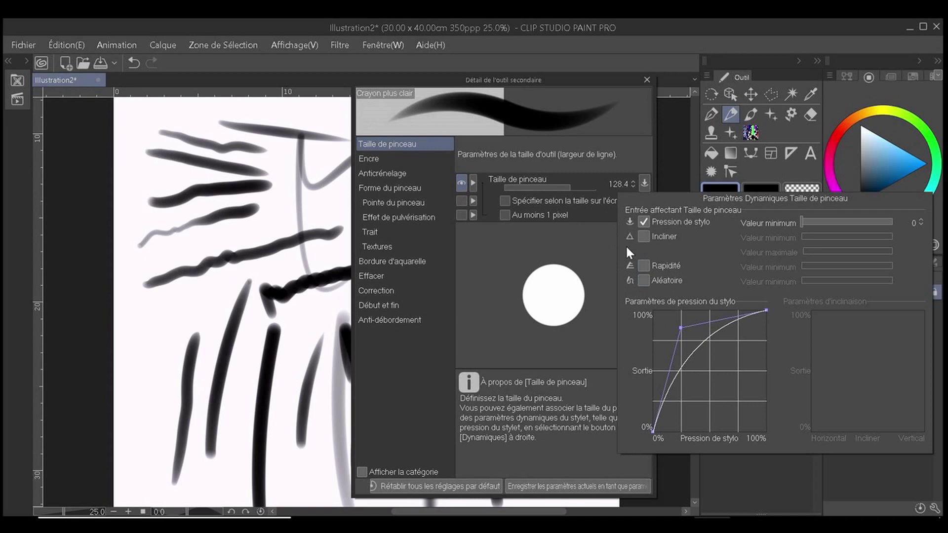
# - Temporarily show the ink opacity among the pencil's tool properties and try its value, finishing at 100
pyautogui.click(366, 156)
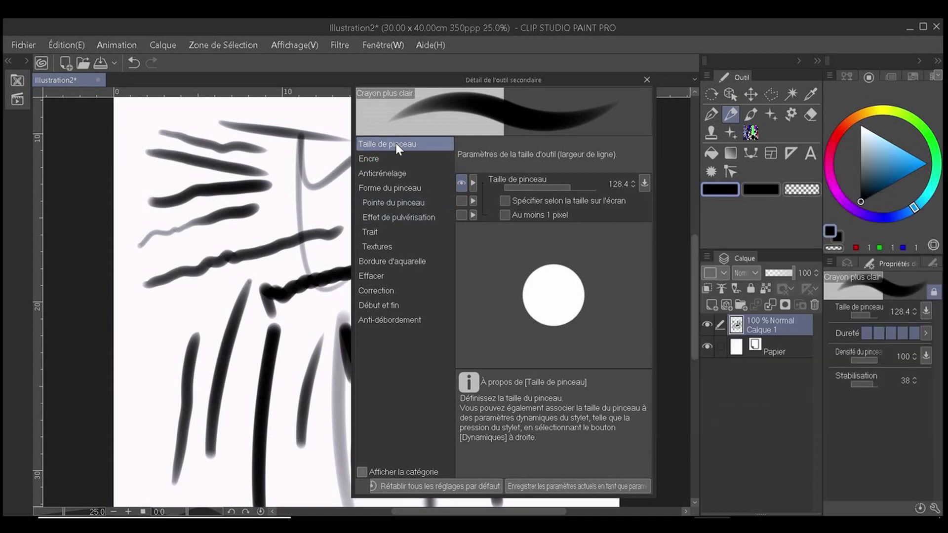
pyautogui.click(378, 161)
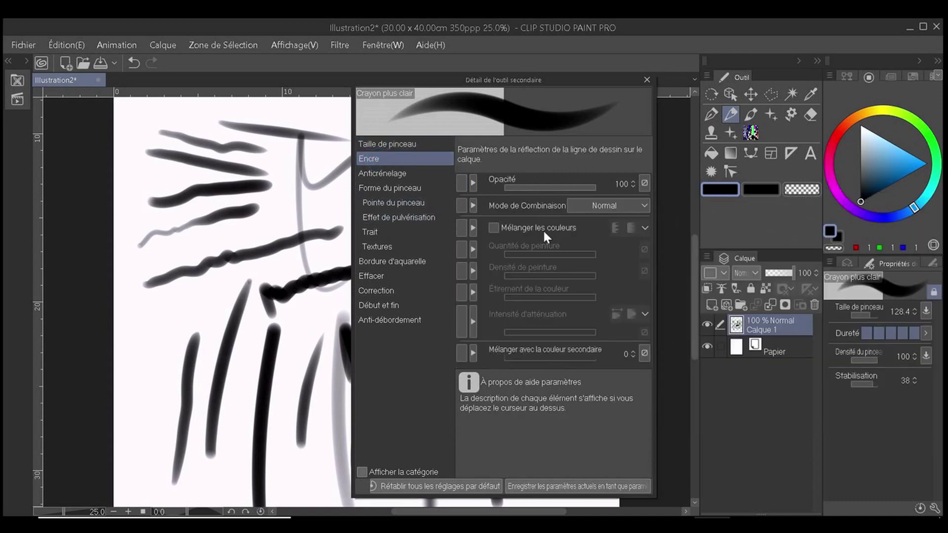
pyautogui.click(459, 183)
pyautogui.click(566, 187)
pyautogui.moveTo(571, 183); pyautogui.dragTo(599, 182)
pyautogui.click(576, 185)
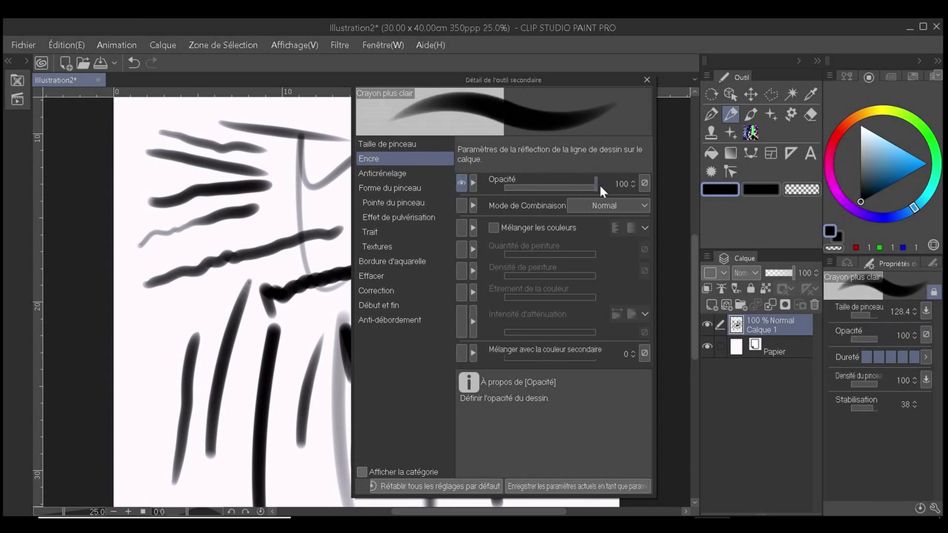
pyautogui.click(462, 184)
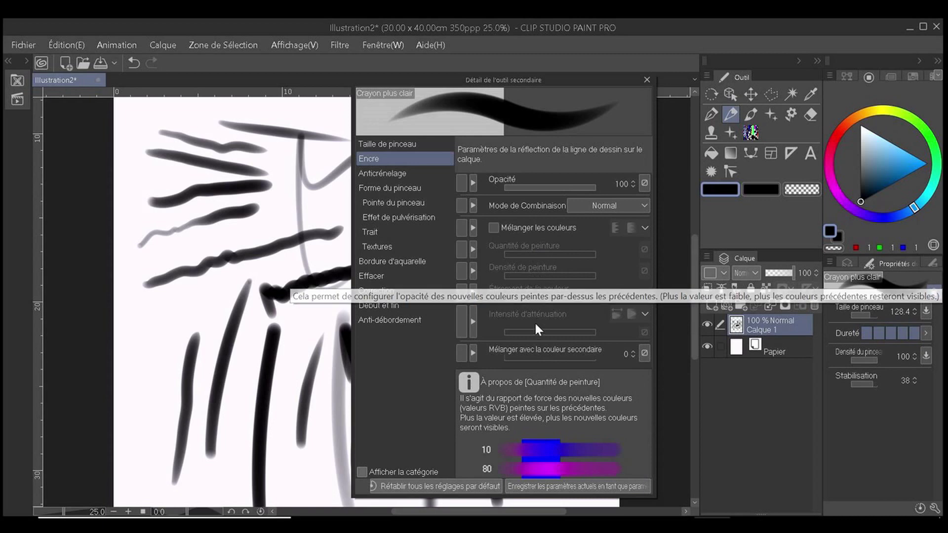
# - Try the pencil's anti-aliasing at its lowest level and set it to the strongest level
pyautogui.click(382, 174)
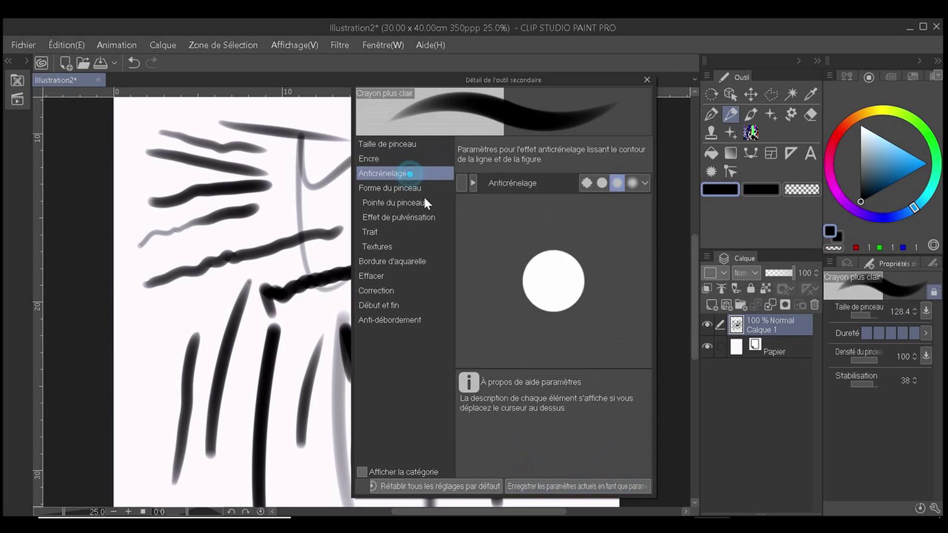
pyautogui.click(587, 184)
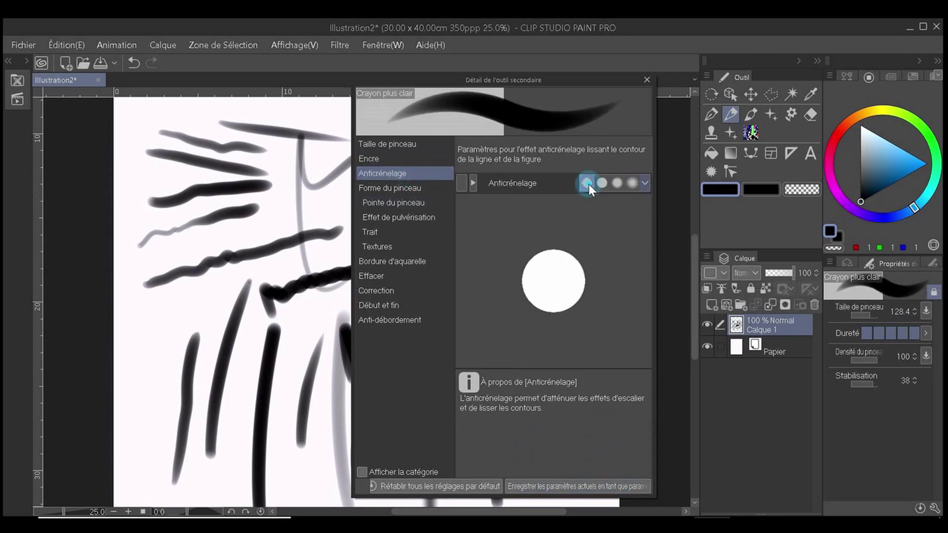
pyautogui.click(631, 184)
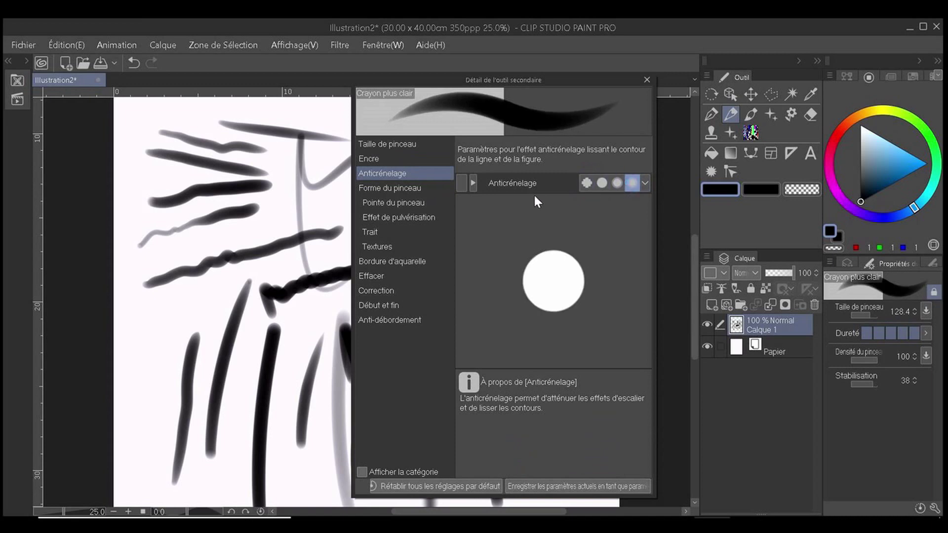
# - Examine the pencil's brush shape presets, starting and ending options, and brush tip settings
pyautogui.click(416, 188)
pyautogui.moveTo(647, 266); pyautogui.dragTo(650, 302)
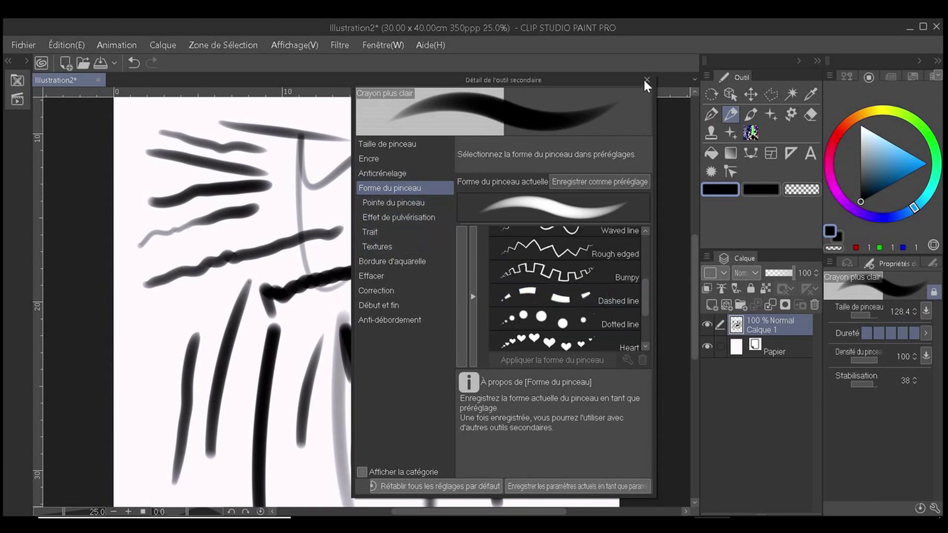
pyautogui.click(379, 305)
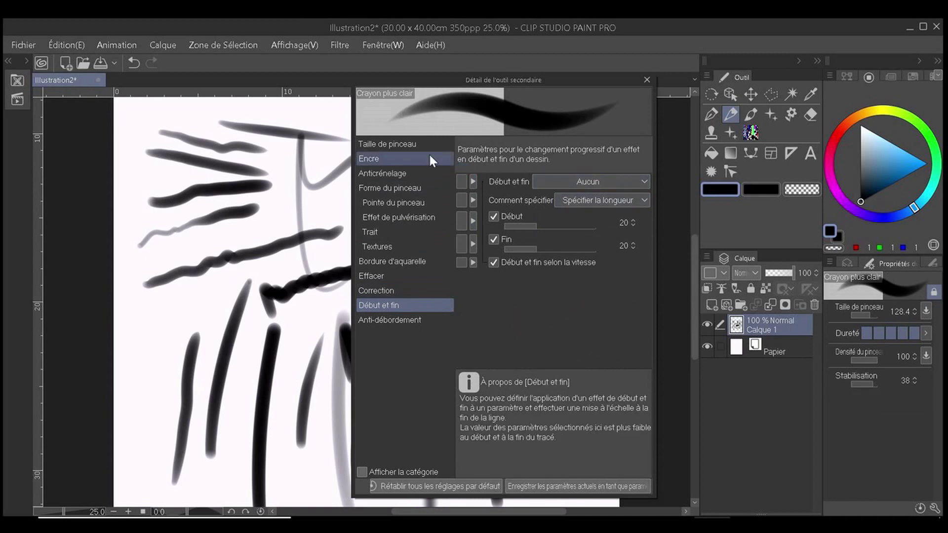
pyautogui.click(393, 203)
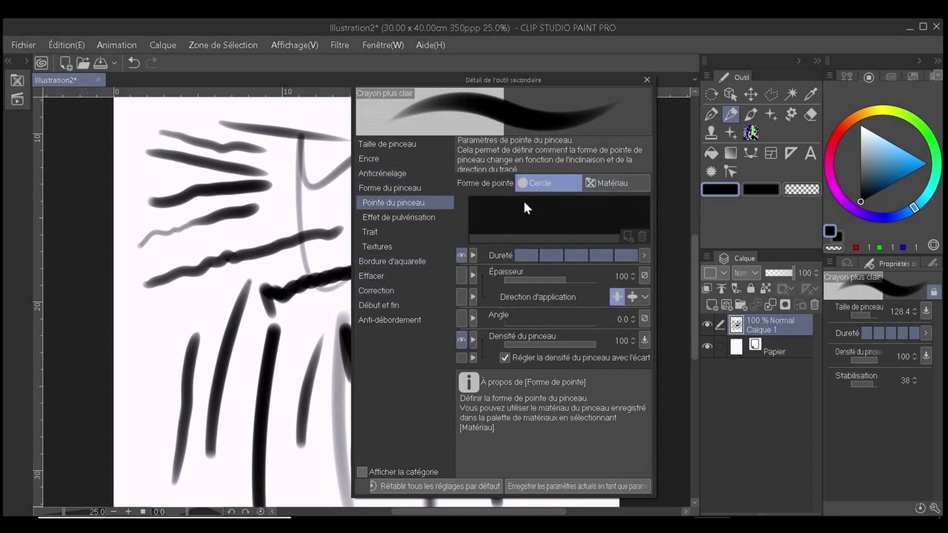
pyautogui.click(647, 80)
# - Select the Flamme brush and paint a swirling scribble over the test strokes on the canvas's left side
pyautogui.click(751, 114)
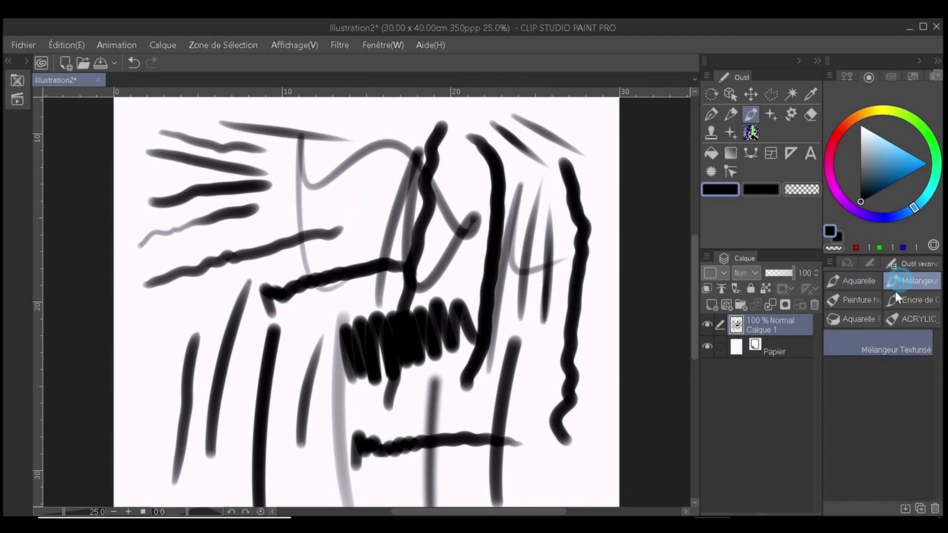
pyautogui.click(857, 303)
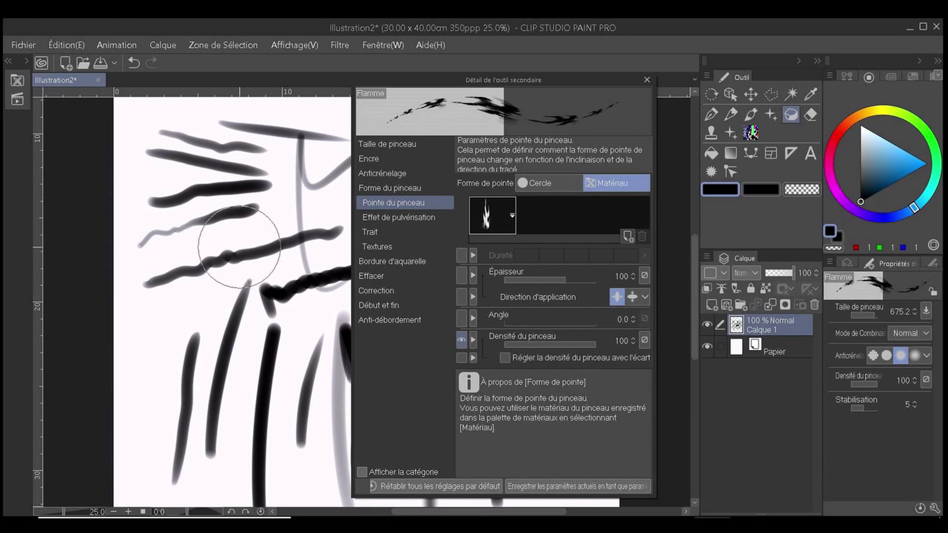
pyautogui.moveTo(239, 239)
pyautogui.mouseDown()
pyautogui.moveTo(290, 163)
pyautogui.moveTo(297, 193)
pyautogui.moveTo(273, 361)
pyautogui.moveTo(237, 296)
pyautogui.moveTo(275, 364)
pyautogui.moveTo(275, 174)
pyautogui.moveTo(275, 328)
pyautogui.moveTo(186, 350)
pyautogui.moveTo(310, 444)
pyautogui.mouseUp()
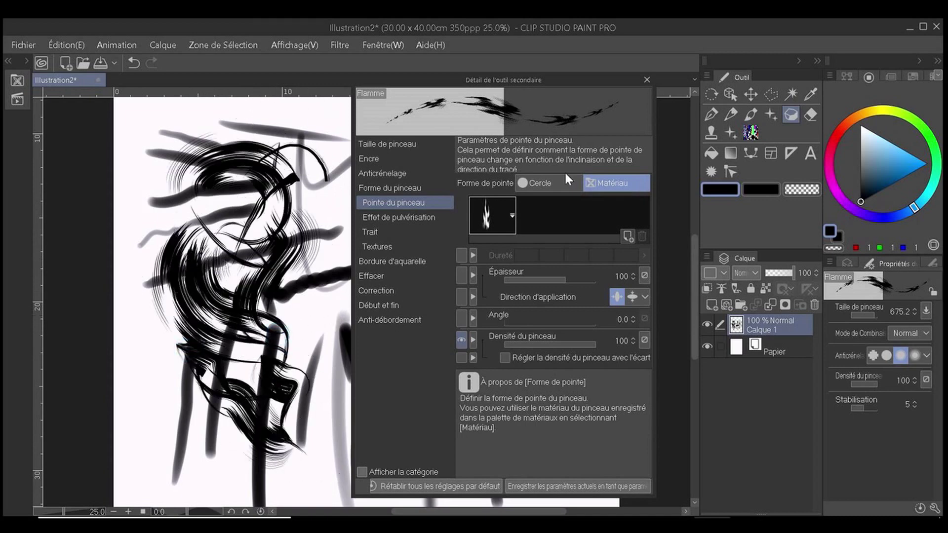
# - Choose the Blood Brush and splatter black marks over the swirling scribble on the canvas's left side
pyautogui.click(731, 132)
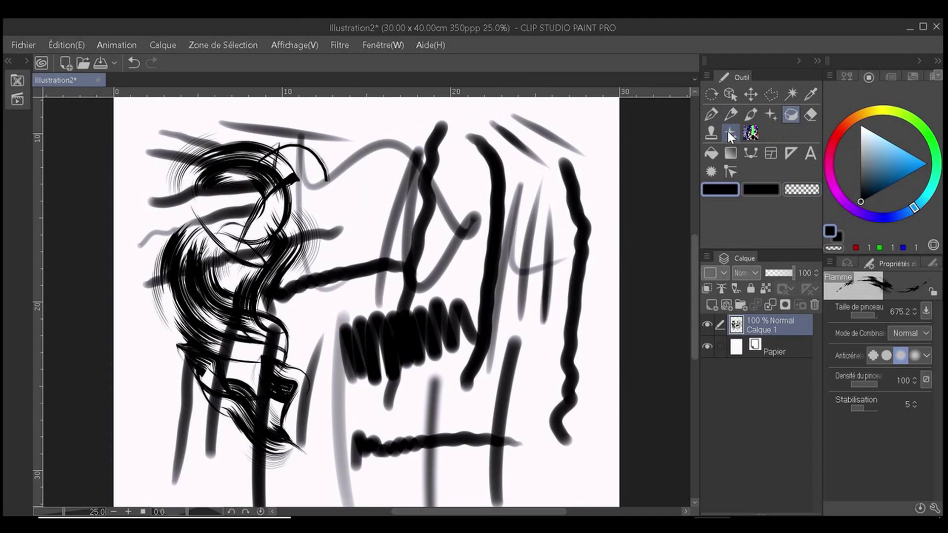
pyautogui.click(913, 377)
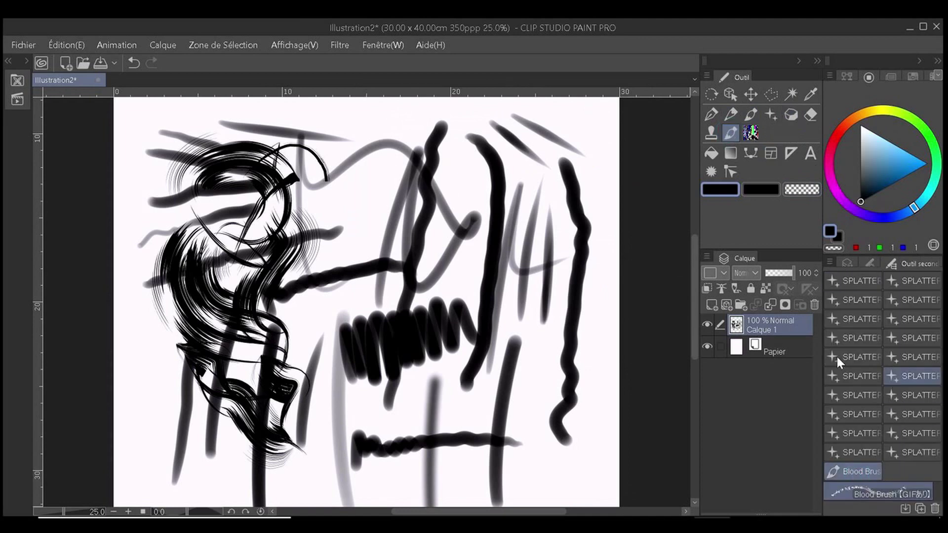
pyautogui.click(935, 508)
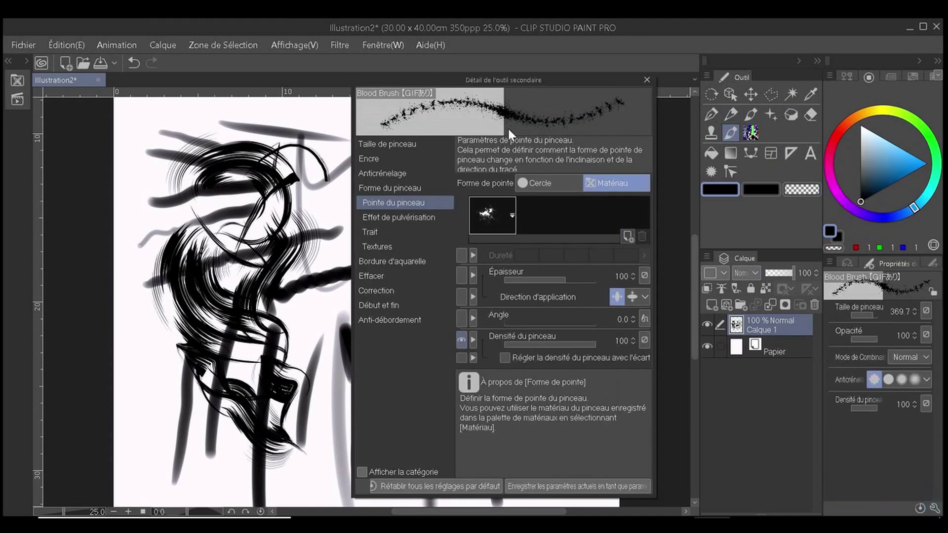
pyautogui.moveTo(316, 197)
pyautogui.mouseDown()
pyautogui.moveTo(227, 323)
pyautogui.moveTo(296, 275)
pyautogui.moveTo(345, 309)
pyautogui.moveTo(222, 469)
pyautogui.mouseUp()
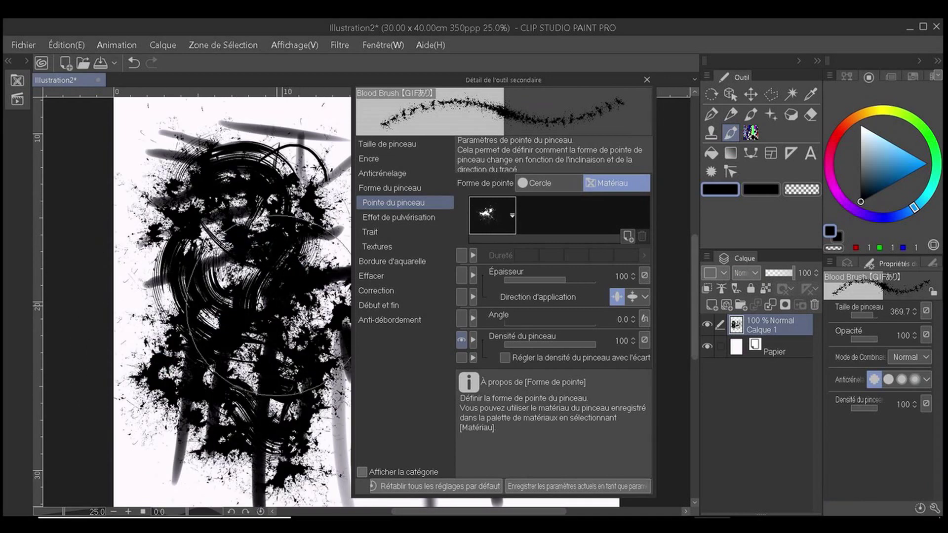
# - Close the detailed brush settings and clear all the test marks from Calque 1
pyautogui.click(647, 80)
pyautogui.moveTo(311, 395)
pyautogui.mouseDown()
pyautogui.moveTo(365, 257)
pyautogui.moveTo(350, 328)
pyautogui.mouseUp()
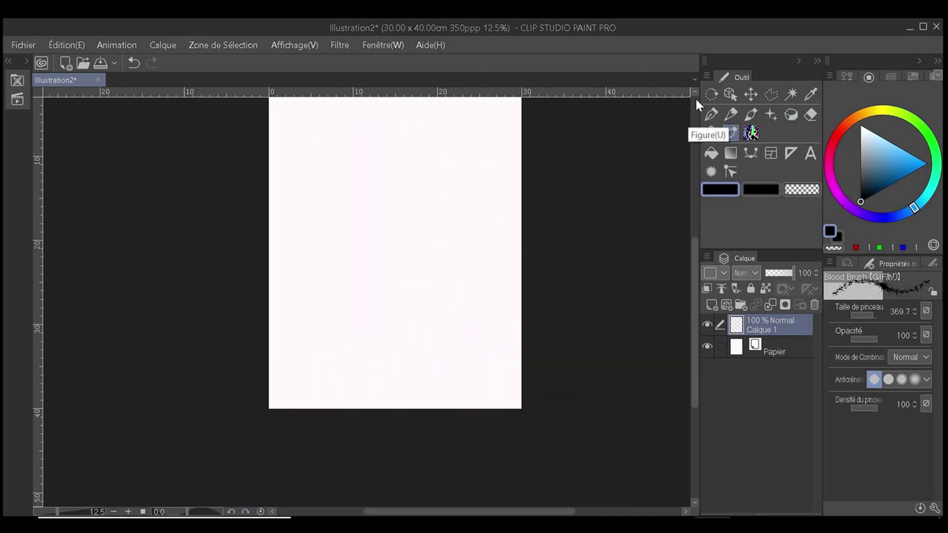
# - With the Plume G pen, draw a massive black curved shape and thin tapering strokes above it
pyautogui.click(710, 115)
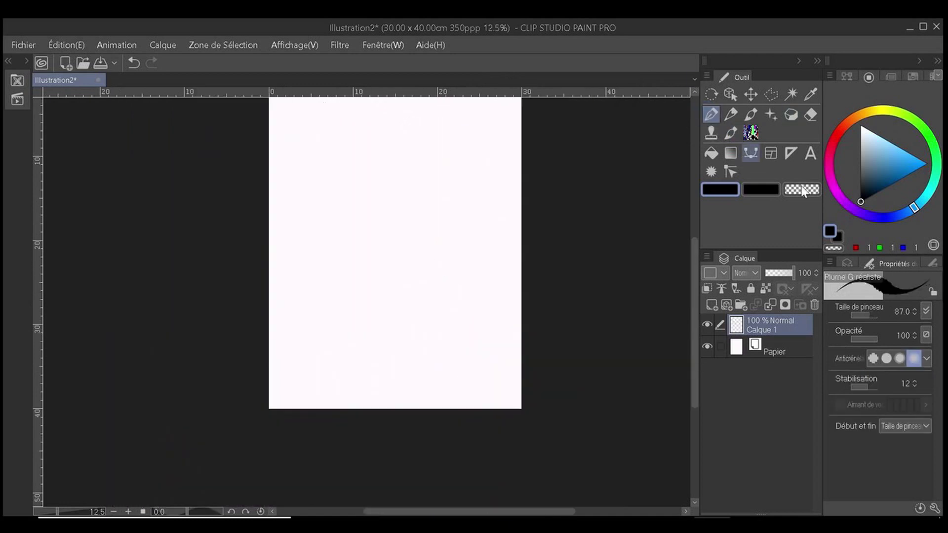
pyautogui.click(932, 263)
pyautogui.click(911, 305)
pyautogui.moveTo(399, 247); pyautogui.dragTo(409, 282)
pyautogui.moveTo(422, 161); pyautogui.dragTo(454, 247)
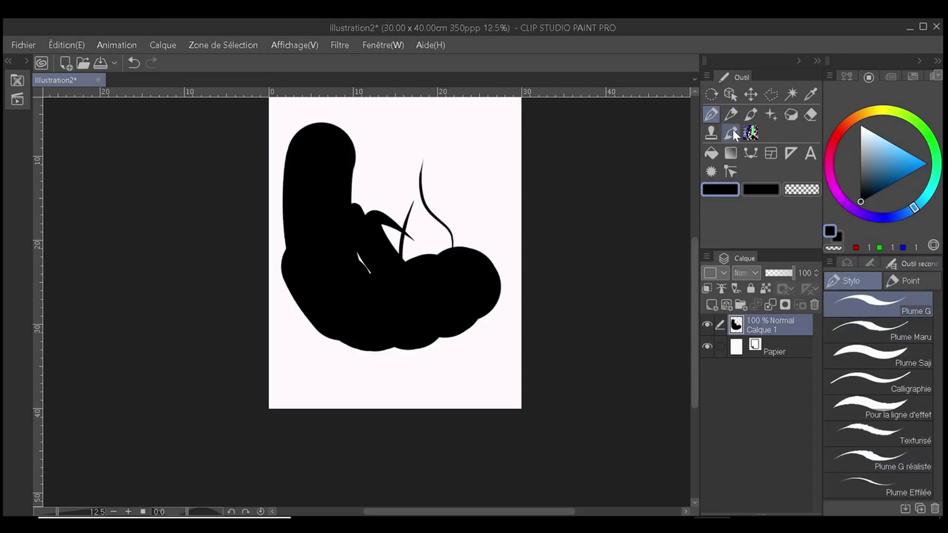
# - Add a thin bent line and a short curved pen stroke in the canvas's upper-right area
pyautogui.click(711, 115)
pyautogui.moveTo(451, 154); pyautogui.dragTo(485, 263)
pyautogui.moveTo(488, 174); pyautogui.dragTo(492, 128)
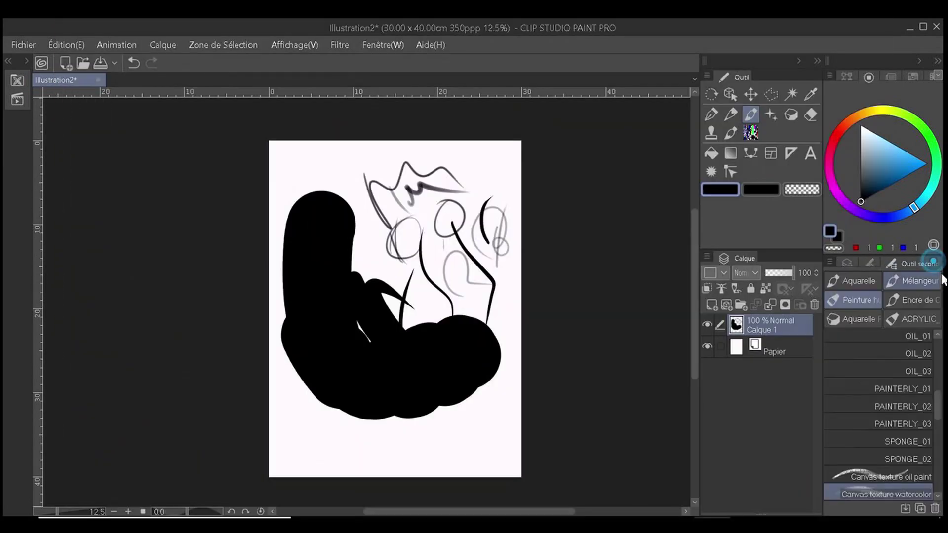
# - Choose the OIL_01 brush and paint black and blue dabs over the sketch lines near the upper middle
pyautogui.click(919, 341)
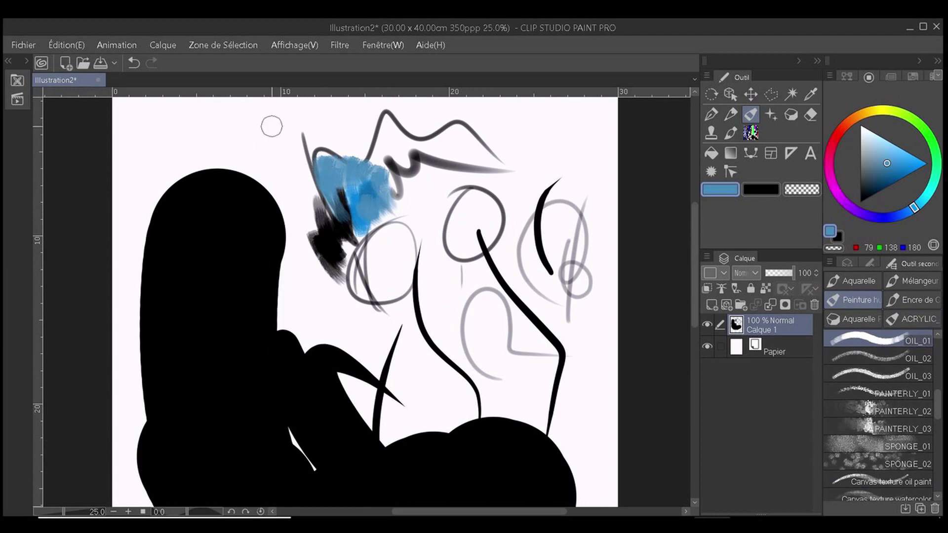
# - Use the spray dense airbrush to spray a blue patch near the canvas's upper-right corner
pyautogui.click(772, 116)
pyautogui.click(890, 358)
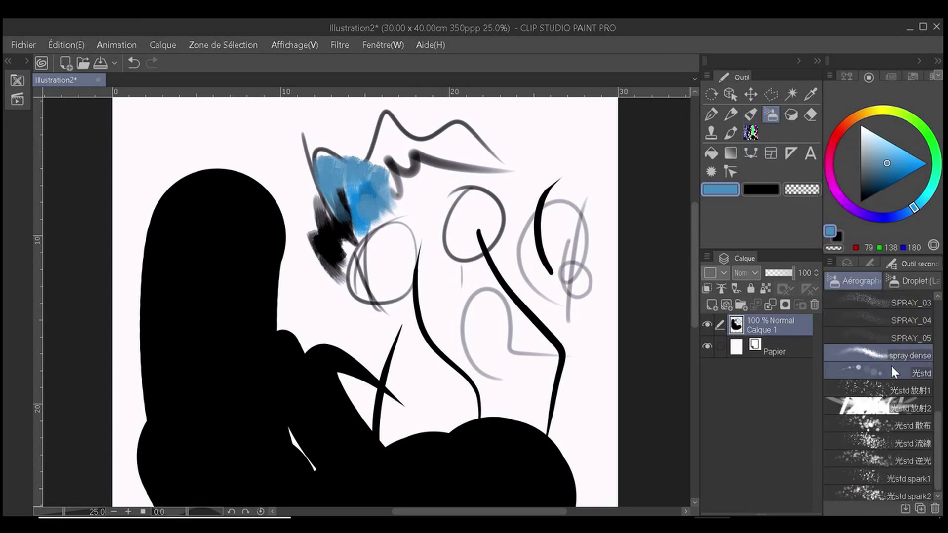
pyautogui.moveTo(509, 163)
pyautogui.mouseDown()
pyautogui.moveTo(543, 168)
pyautogui.moveTo(588, 202)
pyautogui.mouseUp()
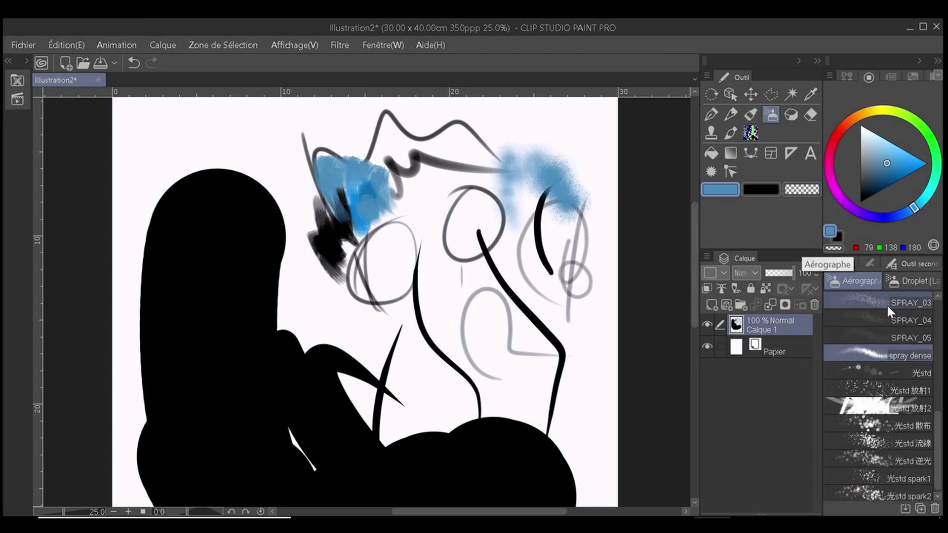
# - With the Surbrillance airbrush and a fully saturated blue, paint soft highlights over both blue patches
pyautogui.scroll(5, 889, 346)
pyautogui.click(914, 338)
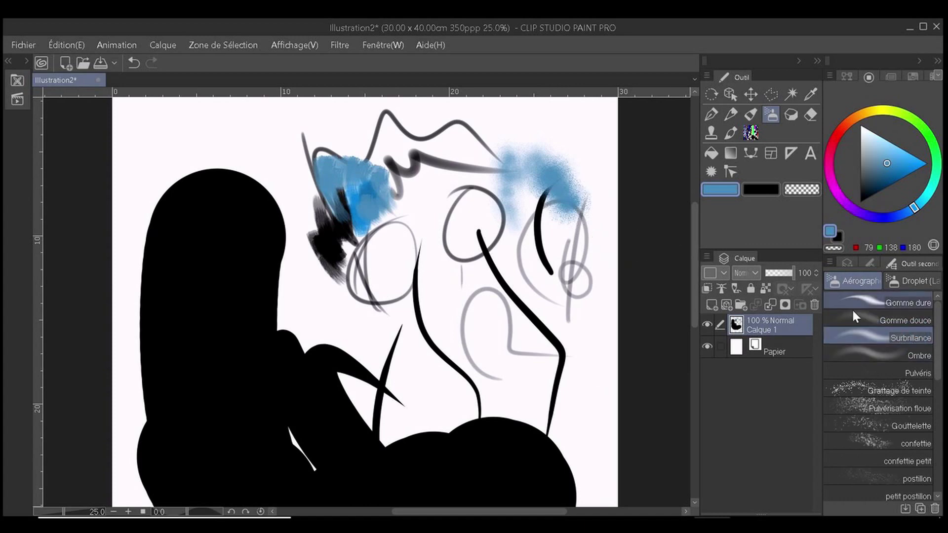
pyautogui.click(927, 160)
pyautogui.moveTo(549, 187)
pyautogui.mouseDown()
pyautogui.moveTo(548, 176)
pyautogui.moveTo(571, 203)
pyautogui.mouseUp()
pyautogui.moveTo(379, 188)
pyautogui.mouseDown()
pyautogui.moveTo(361, 150)
pyautogui.moveTo(381, 217)
pyautogui.moveTo(356, 171)
pyautogui.mouseUp()
# - Set the colour to a pale blue (RGB 214, 235, 249) and brighten the centres of both blue patches
pyautogui.click(870, 132)
pyautogui.moveTo(543, 170)
pyautogui.mouseDown()
pyautogui.moveTo(563, 198)
pyautogui.moveTo(545, 176)
pyautogui.mouseUp()
pyautogui.moveTo(348, 149)
pyautogui.mouseDown()
pyautogui.moveTo(341, 178)
pyautogui.moveTo(385, 198)
pyautogui.moveTo(346, 188)
pyautogui.moveTo(364, 191)
pyautogui.moveTo(400, 172)
pyautogui.mouseUp()
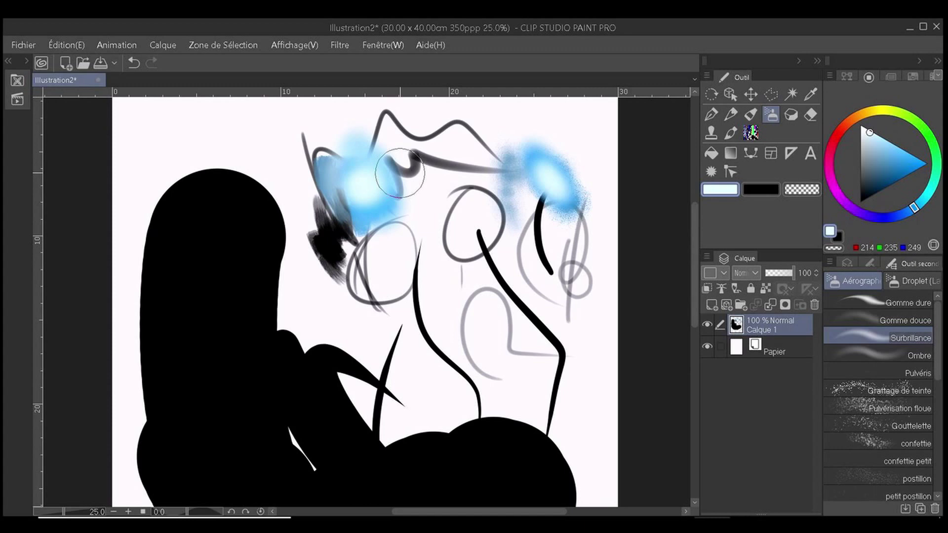
# - With the Ombre airbrush and a dark blue (RGB 0, 32, 55), paint soft shadow patches around the sketch lines and above the black shape
pyautogui.click(890, 356)
pyautogui.click(874, 194)
pyautogui.moveTo(317, 250)
pyautogui.mouseDown()
pyautogui.moveTo(313, 317)
pyautogui.moveTo(391, 341)
pyautogui.moveTo(354, 278)
pyautogui.moveTo(459, 316)
pyautogui.mouseUp()
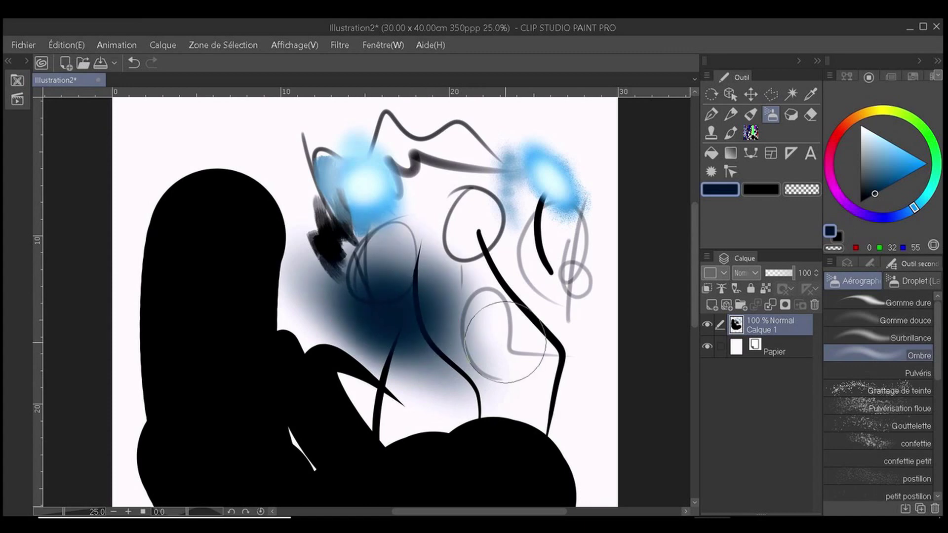
pyautogui.moveTo(435, 213)
pyautogui.mouseDown()
pyautogui.moveTo(457, 210)
pyautogui.moveTo(466, 228)
pyautogui.mouseUp()
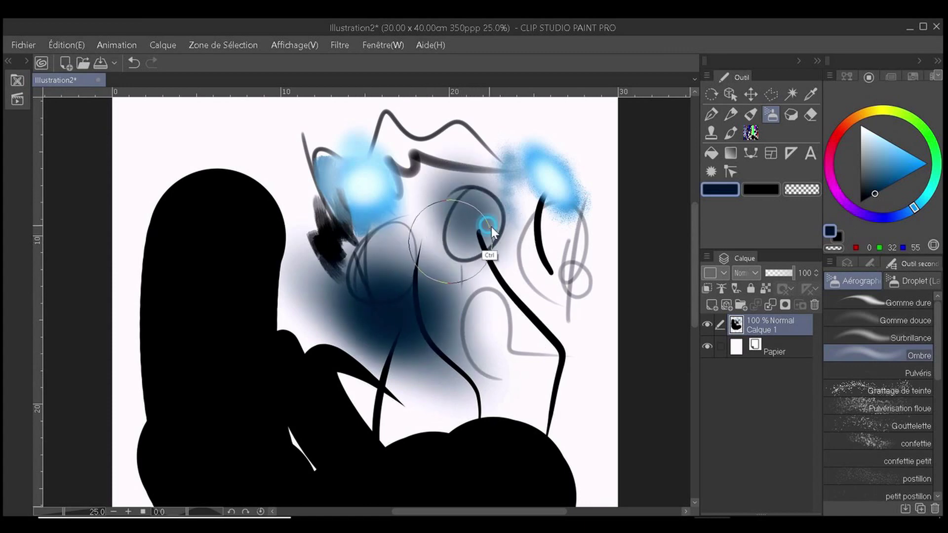
pyautogui.moveTo(563, 297)
pyautogui.mouseDown()
pyautogui.moveTo(561, 229)
pyautogui.moveTo(587, 334)
pyautogui.moveTo(576, 269)
pyautogui.moveTo(586, 297)
pyautogui.moveTo(567, 303)
pyautogui.moveTo(572, 328)
pyautogui.moveTo(555, 261)
pyautogui.moveTo(573, 315)
pyautogui.mouseUp()
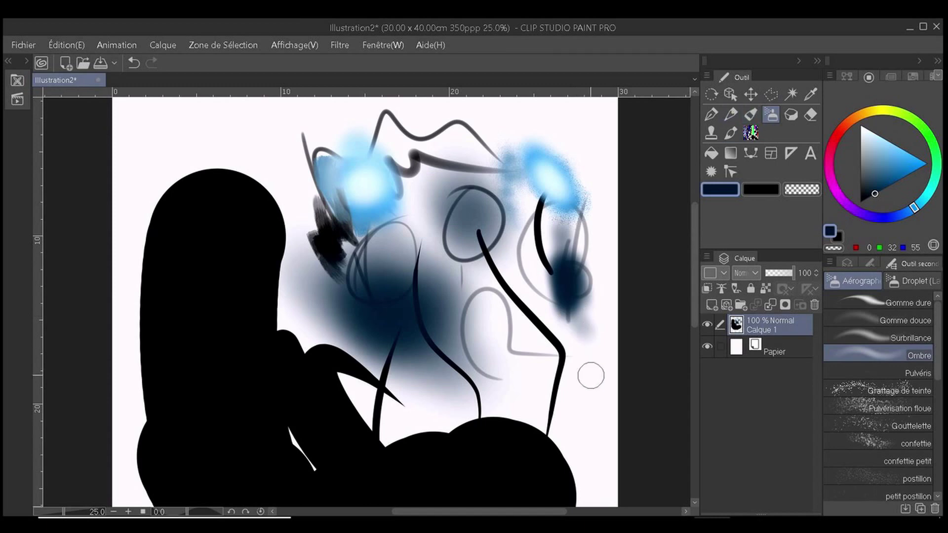
pyautogui.moveTo(590, 375)
pyautogui.mouseDown()
pyautogui.moveTo(573, 332)
pyautogui.moveTo(591, 332)
pyautogui.moveTo(591, 254)
pyautogui.moveTo(577, 379)
pyautogui.moveTo(599, 406)
pyautogui.mouseUp()
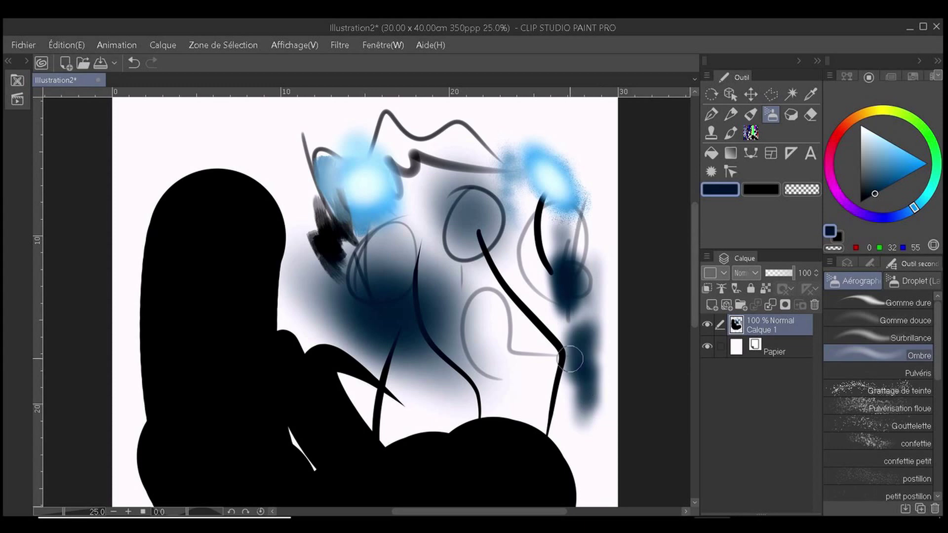
pyautogui.moveTo(252, 155)
pyautogui.mouseDown()
pyautogui.moveTo(242, 151)
pyautogui.moveTo(287, 142)
pyautogui.mouseUp()
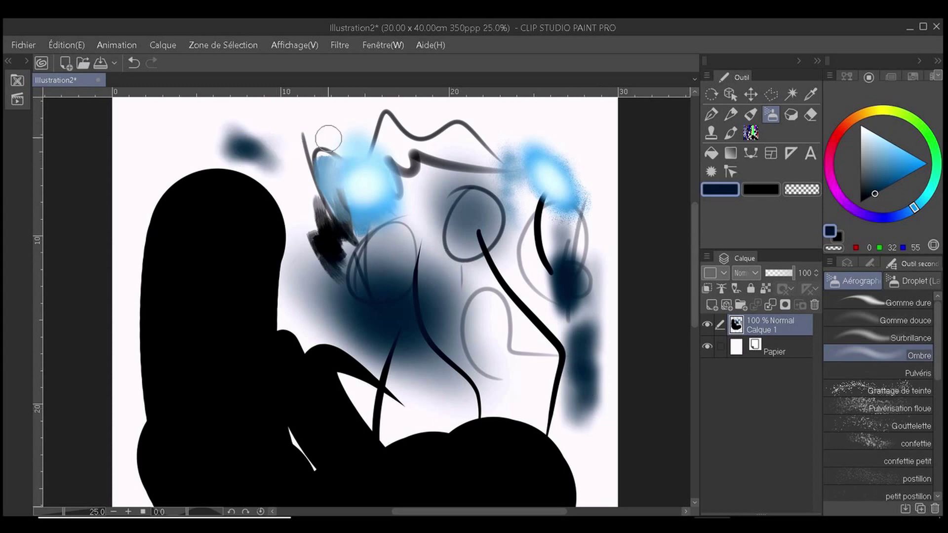
# - Rename the イルミブラシ bubble brush as "bulle transparente" in its sub tool settings
pyautogui.click(864, 303)
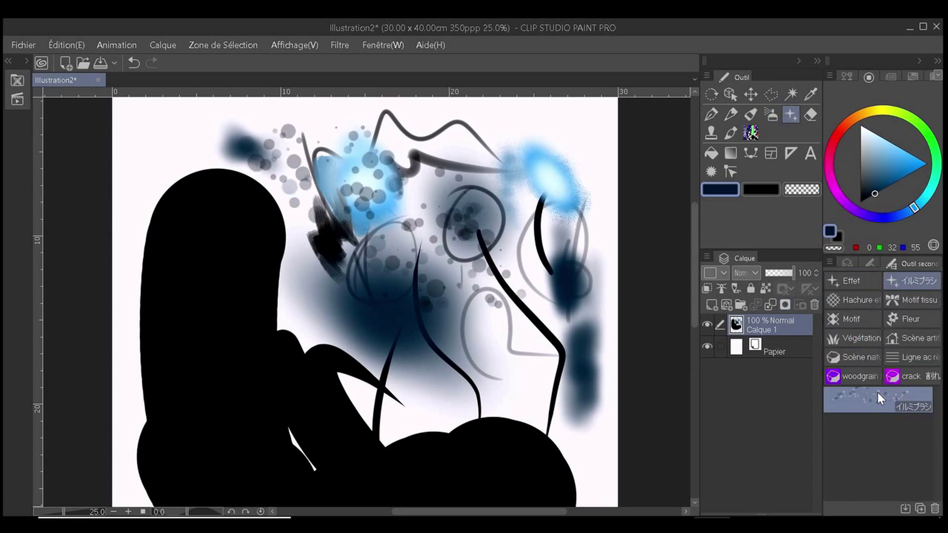
pyautogui.rightClick(879, 393)
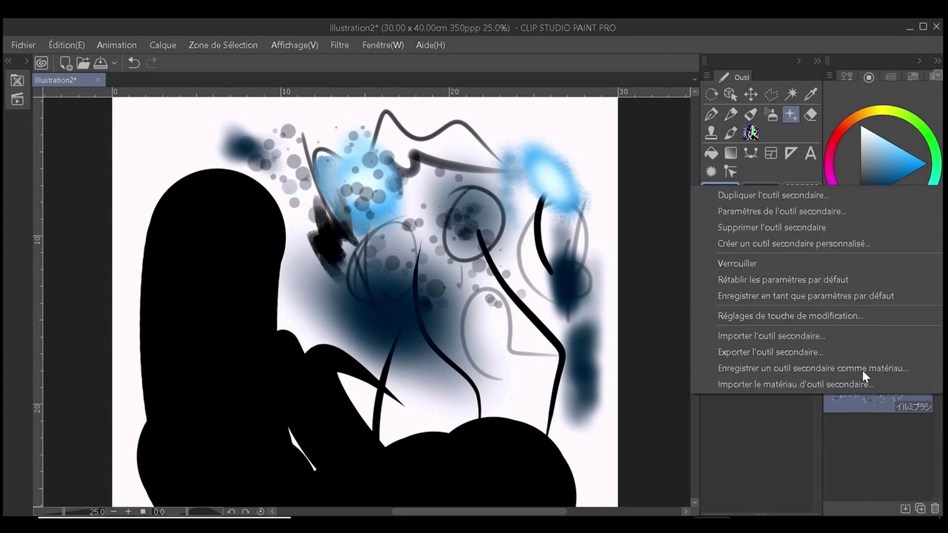
pyautogui.click(769, 212)
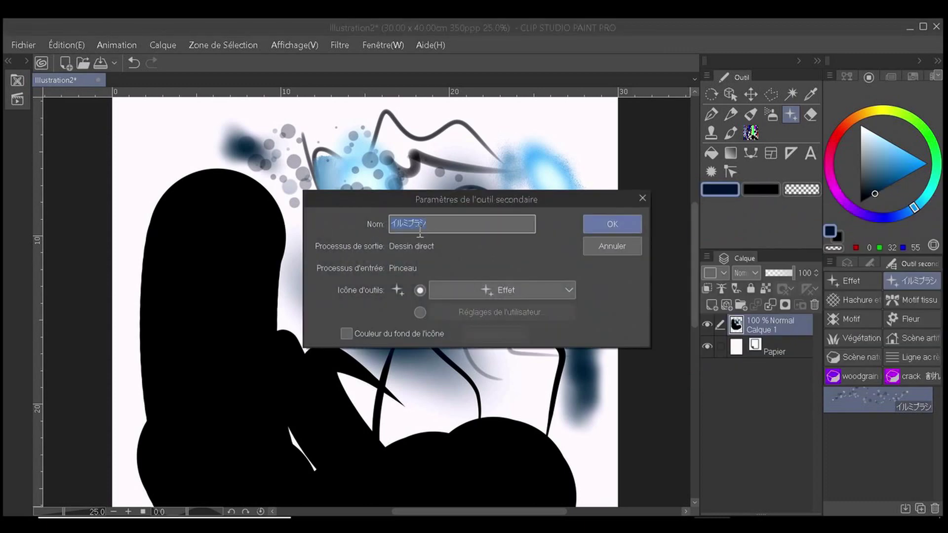
pyautogui.press('BackSpace')
pyautogui.write('bulle transparente')
# - Change the bubble brush's tool icon to Décoration
pyautogui.click(566, 290)
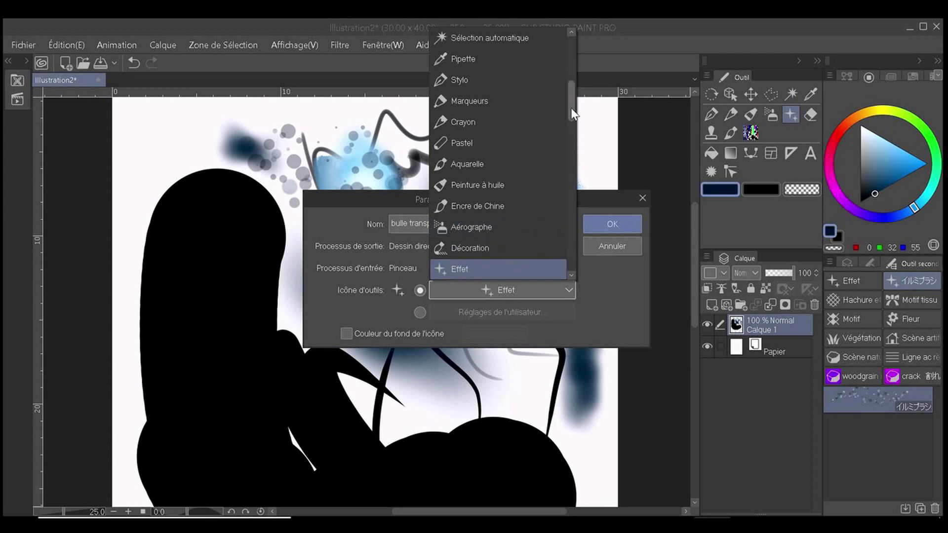
pyautogui.scroll(-5, 572, 123)
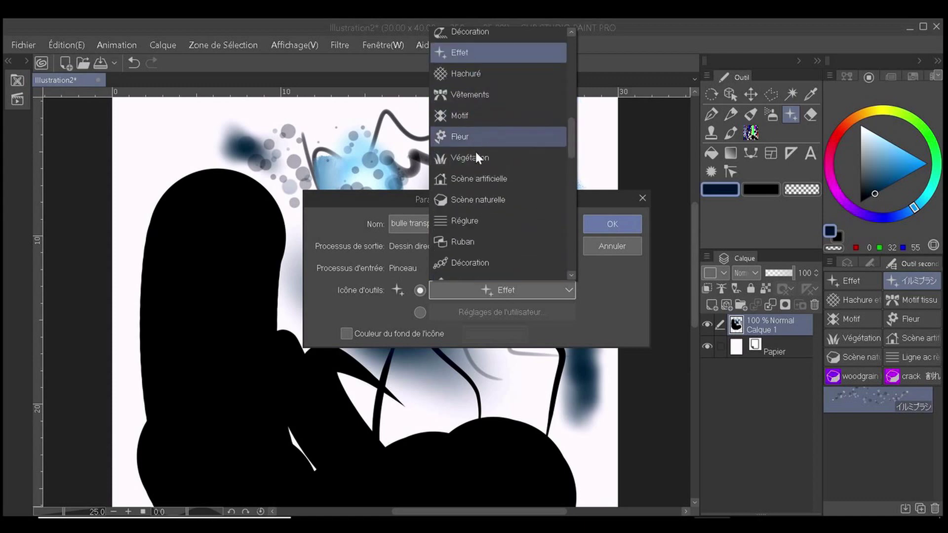
pyautogui.scroll(-4, 571, 144)
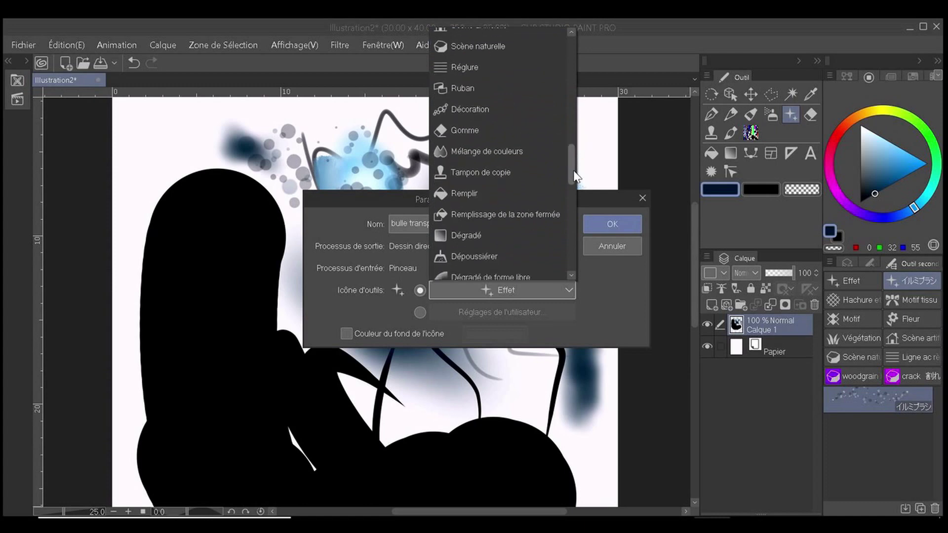
pyautogui.scroll(2, 572, 173)
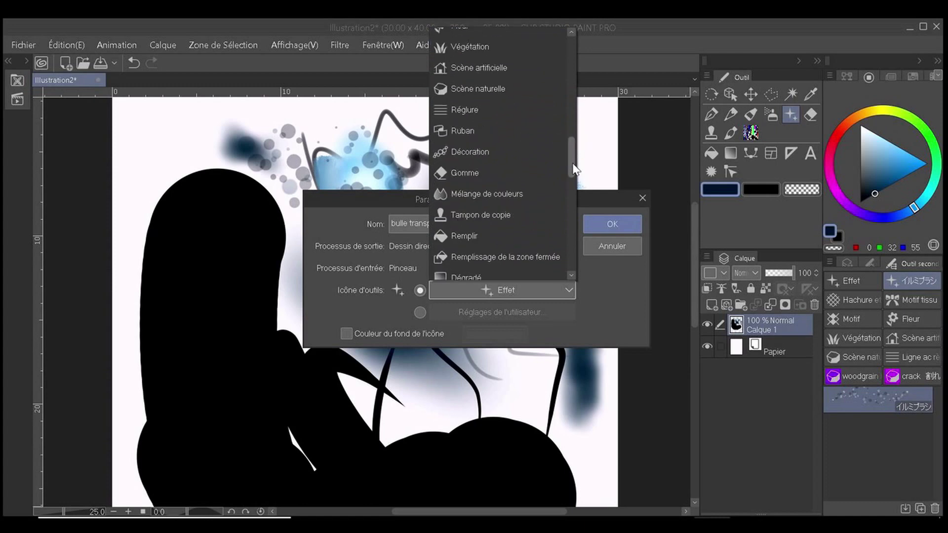
pyautogui.click(468, 152)
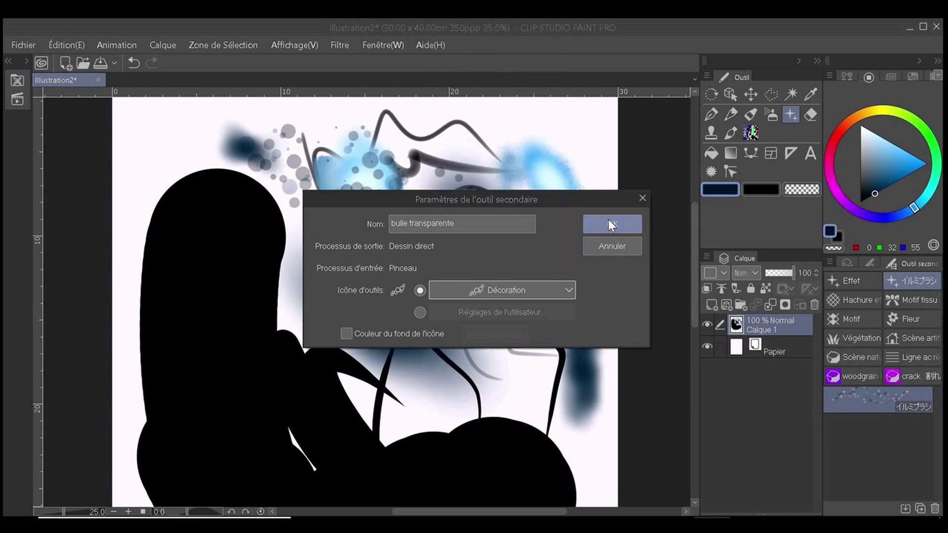
# - Enable a background colour for the bubble brush's icon, make it cyan, and accept the settings
pyautogui.click(346, 334)
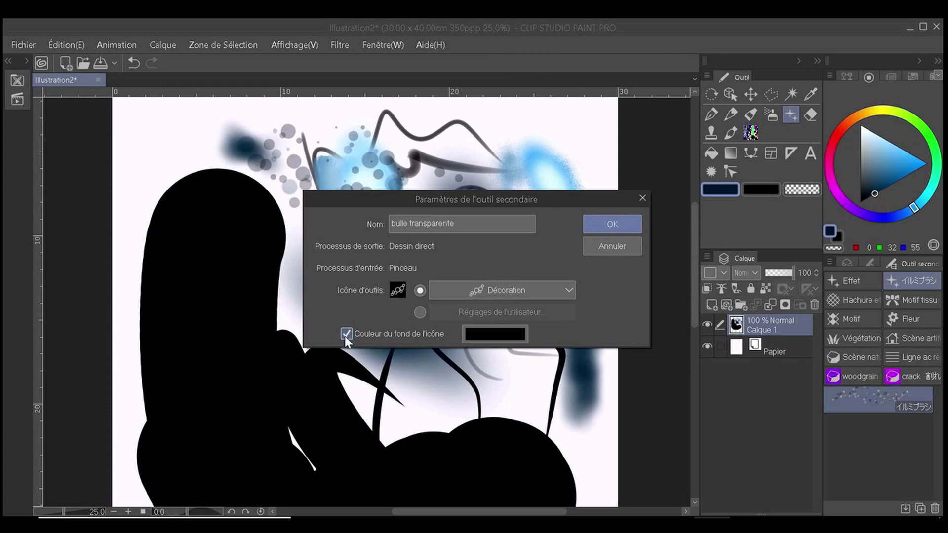
pyautogui.click(496, 334)
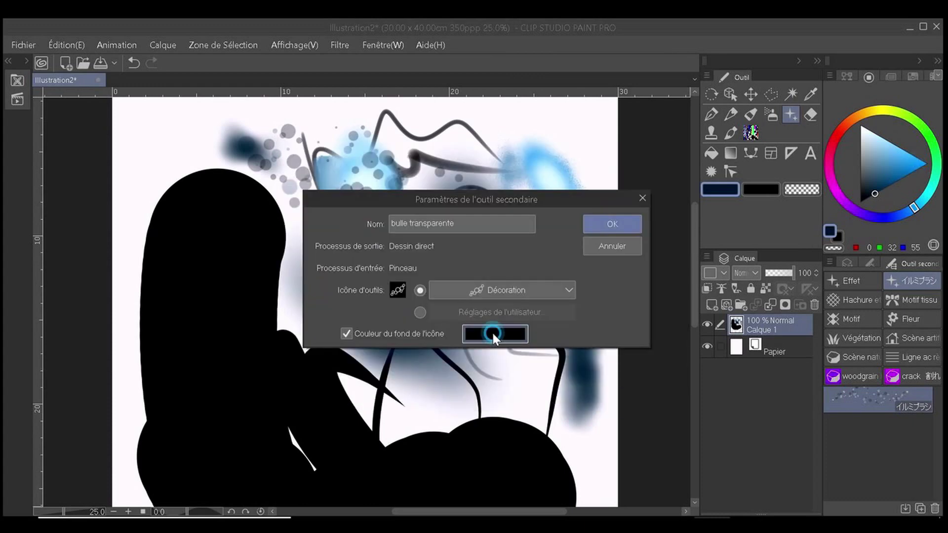
pyautogui.click(492, 333)
pyautogui.click(493, 333)
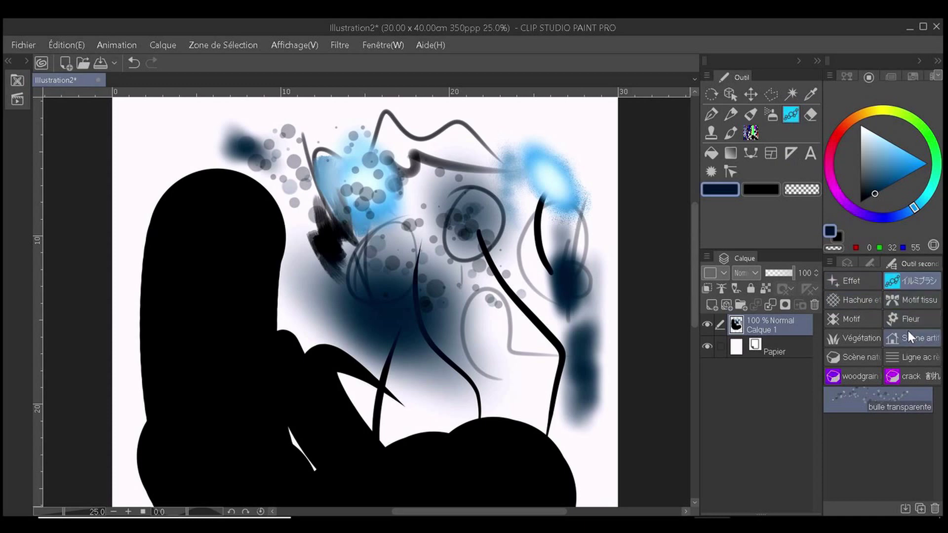
# - Look through the sub tools offered by the pen, pencil and fill tools
pyautogui.click(712, 115)
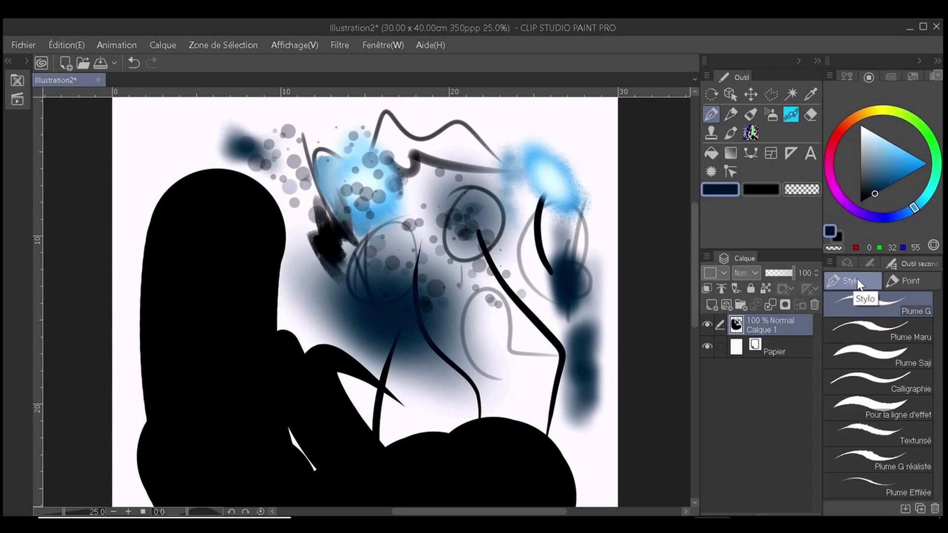
pyautogui.click(731, 115)
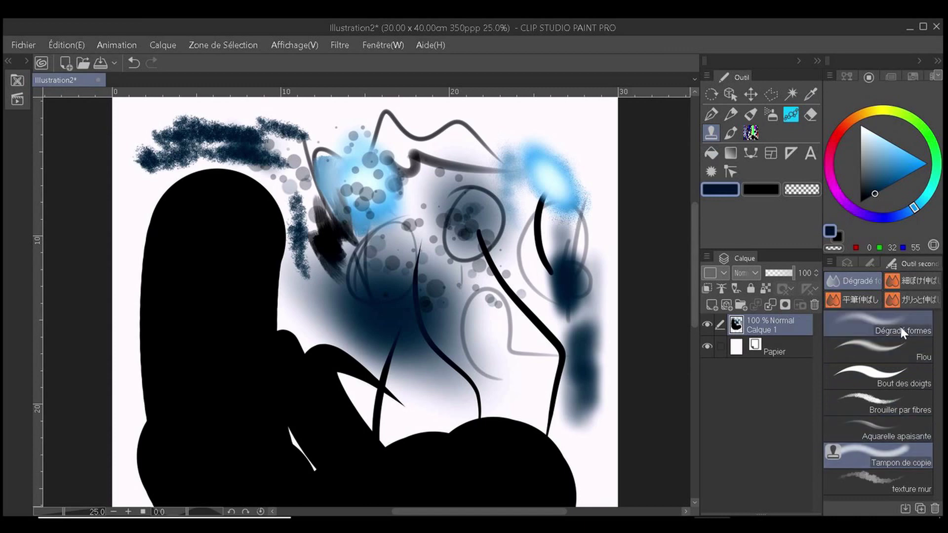
pyautogui.click(711, 153)
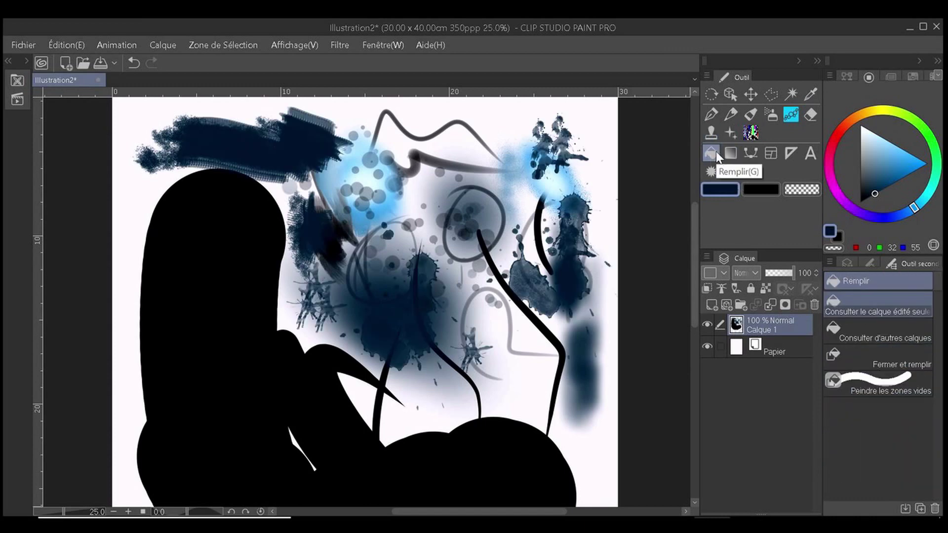
# - Cover the canvas with the Ciel en journée gradient and redraw it almost vertically, with the cream band along the bottom edge
pyautogui.click(730, 154)
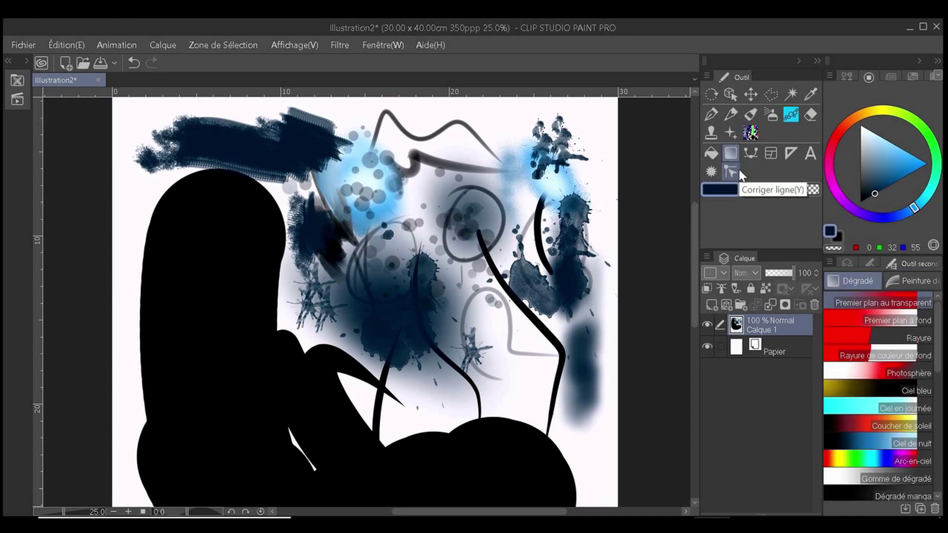
pyautogui.click(890, 375)
pyautogui.moveTo(403, 105); pyautogui.dragTo(487, 407)
pyautogui.scroll(-3, 450, 331)
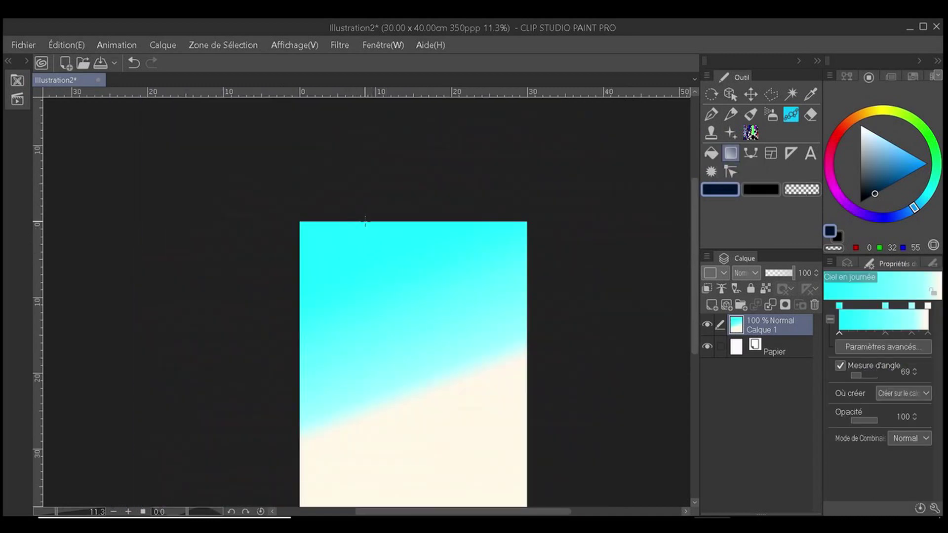
pyautogui.moveTo(367, 223); pyautogui.dragTo(372, 199)
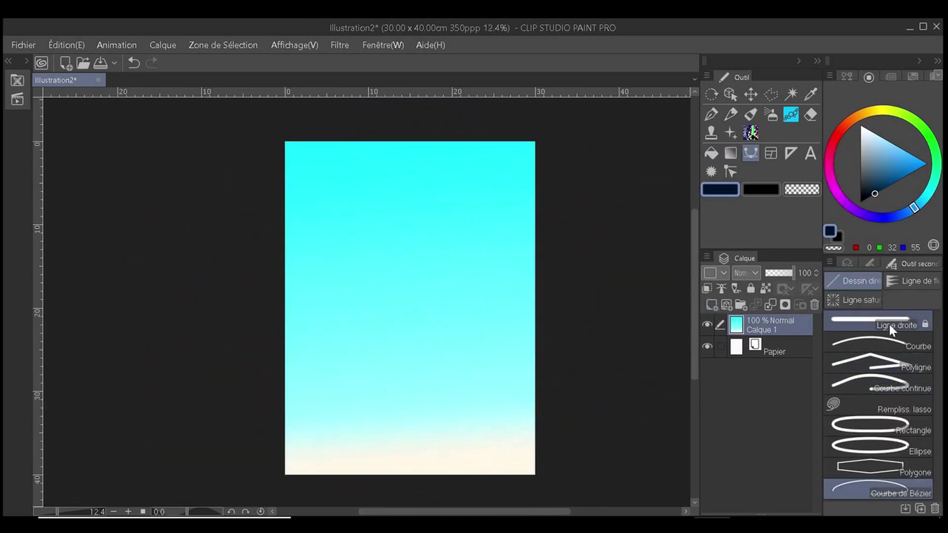
# - With the Ligne droite tool, draw a diagonal straight line across the upper half of the gradient
pyautogui.click(884, 364)
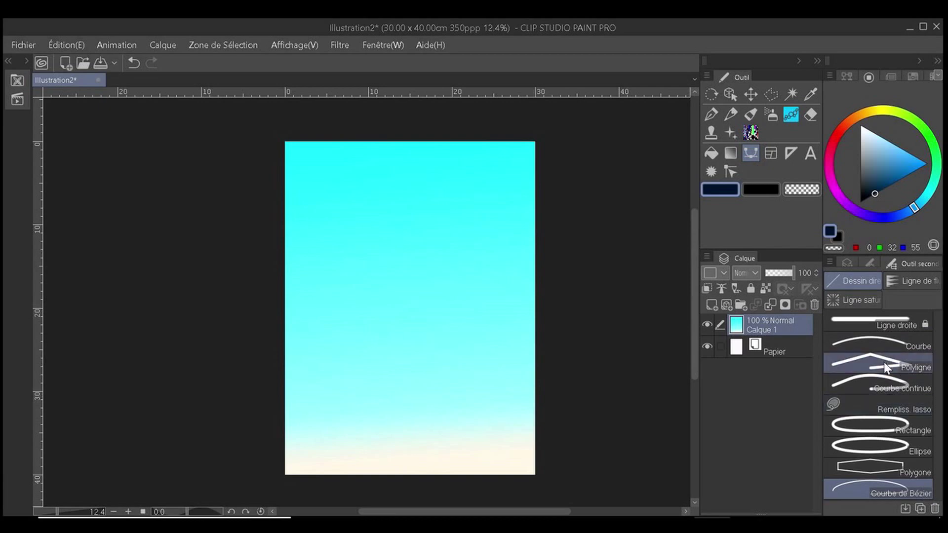
pyautogui.click(872, 327)
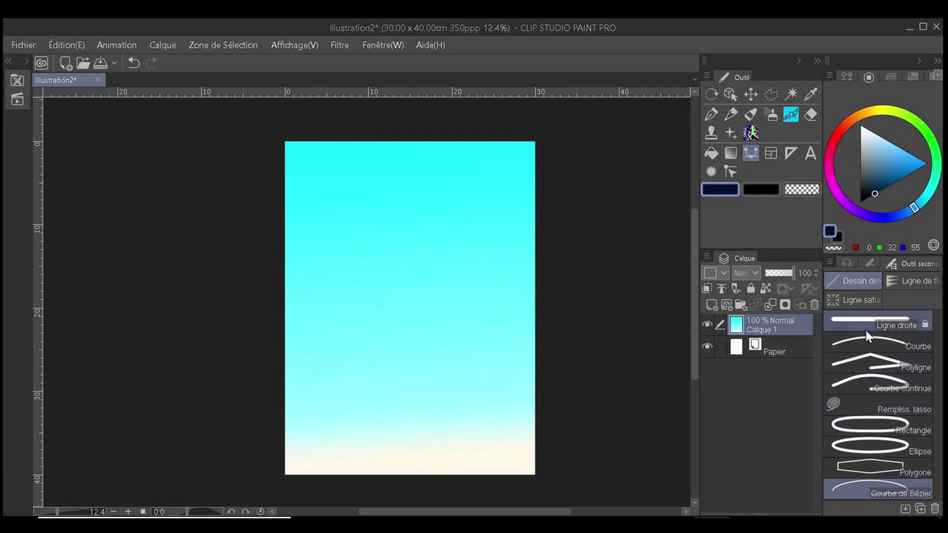
pyautogui.moveTo(448, 185); pyautogui.dragTo(354, 336)
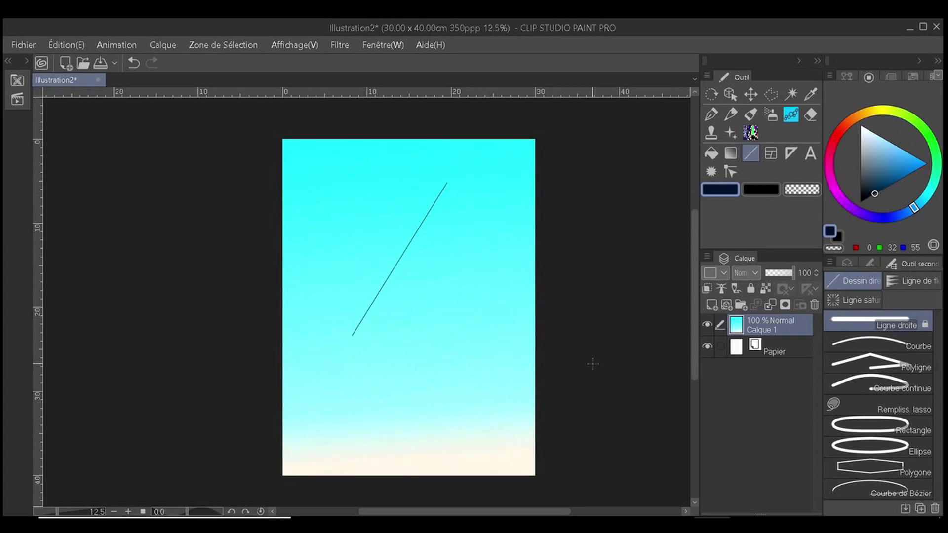
# - Sketch a rough freehand face on the blank canvas with the Plume G pen, without any ruler
pyautogui.scroll(3, 593, 363)
pyautogui.moveTo(694, 306); pyautogui.dragTo(692, 269)
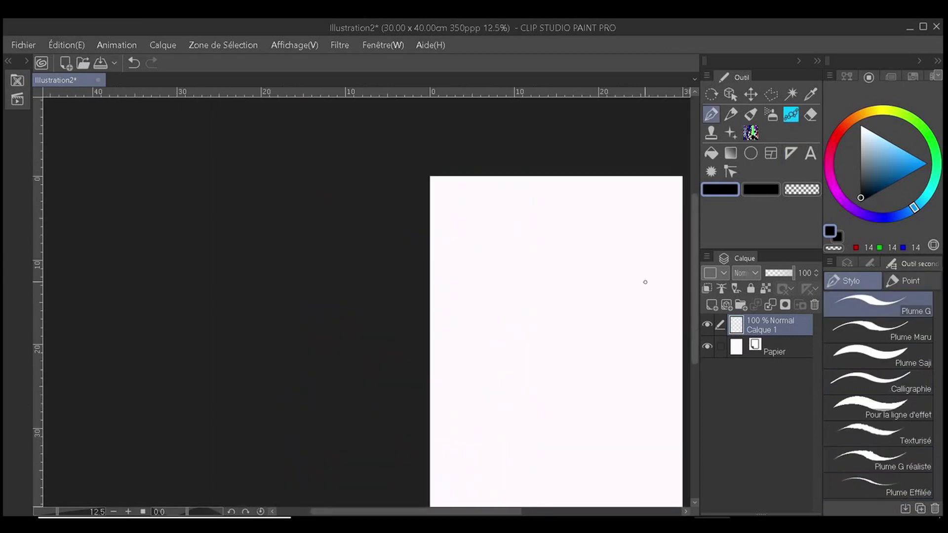
pyautogui.moveTo(691, 269); pyautogui.dragTo(694, 308)
pyautogui.moveTo(341, 186)
pyautogui.mouseDown()
pyautogui.moveTo(467, 185)
pyautogui.moveTo(428, 190)
pyautogui.mouseUp()
pyautogui.moveTo(447, 188); pyautogui.dragTo(444, 191)
pyautogui.moveTo(362, 187); pyautogui.dragTo(359, 191)
pyautogui.moveTo(379, 168); pyautogui.dragTo(344, 171)
pyautogui.moveTo(428, 168); pyautogui.dragTo(460, 155)
pyautogui.moveTo(384, 236)
pyautogui.mouseDown()
pyautogui.moveTo(418, 220)
pyautogui.moveTo(423, 240)
pyautogui.moveTo(428, 228)
pyautogui.moveTo(377, 236)
pyautogui.mouseUp()
pyautogui.moveTo(429, 222); pyautogui.dragTo(431, 235)
pyautogui.moveTo(435, 221); pyautogui.dragTo(436, 234)
pyautogui.moveTo(405, 194); pyautogui.dragTo(407, 195)
pyautogui.moveTo(354, 268)
pyautogui.mouseDown()
pyautogui.moveTo(476, 267)
pyautogui.moveTo(469, 290)
pyautogui.moveTo(454, 277)
pyautogui.moveTo(395, 277)
pyautogui.mouseUp()
pyautogui.moveTo(329, 165); pyautogui.dragTo(338, 261)
pyautogui.moveTo(341, 274)
pyautogui.mouseDown()
pyautogui.moveTo(348, 284)
pyautogui.moveTo(493, 251)
pyautogui.moveTo(341, 130)
pyautogui.moveTo(340, 274)
pyautogui.moveTo(324, 203)
pyautogui.mouseUp()
pyautogui.moveTo(498, 212)
pyautogui.mouseDown()
pyautogui.moveTo(519, 231)
pyautogui.moveTo(494, 266)
pyautogui.mouseUp()
pyautogui.moveTo(508, 226); pyautogui.dragTo(508, 242)
# - Undo all the strokes of the freehand face sketch
pyautogui.hotkey('ctrl', 'z')
pyautogui.hotkey('ctrl', 'z')
pyautogui.hotkey('ctrl', 'z')
pyautogui.hotkey('ctrl', 'z')
pyautogui.hotkey('ctrl', 'z')
pyautogui.hotkey('ctrl', 'z')
pyautogui.hotkey('ctrl', 'z')
pyautogui.hotkey('ctrl', 'z')
pyautogui.hotkey('ctrl', 'z')
pyautogui.hotkey('ctrl', 'z')
pyautogui.hotkey('ctrl', 'z')
pyautogui.hotkey('ctrl', 'z')
pyautogui.hotkey('ctrl', 'z')
pyautogui.hotkey('ctrl', 'z')
pyautogui.hotkey('ctrl', 'z')
pyautogui.hotkey('ctrl', 'z')
pyautogui.hotkey('ctrl', 'z')
pyautogui.hotkey('ctrl', 'z')
pyautogui.hotkey('ctrl', 'z')
pyautogui.hotkey('ctrl', 'z')
# - Place a nearly vertical symmetry ruler (Règle symétrique) down the middle of the blank canvas
pyautogui.press('u')
pyautogui.scroll(2, 462, 170)
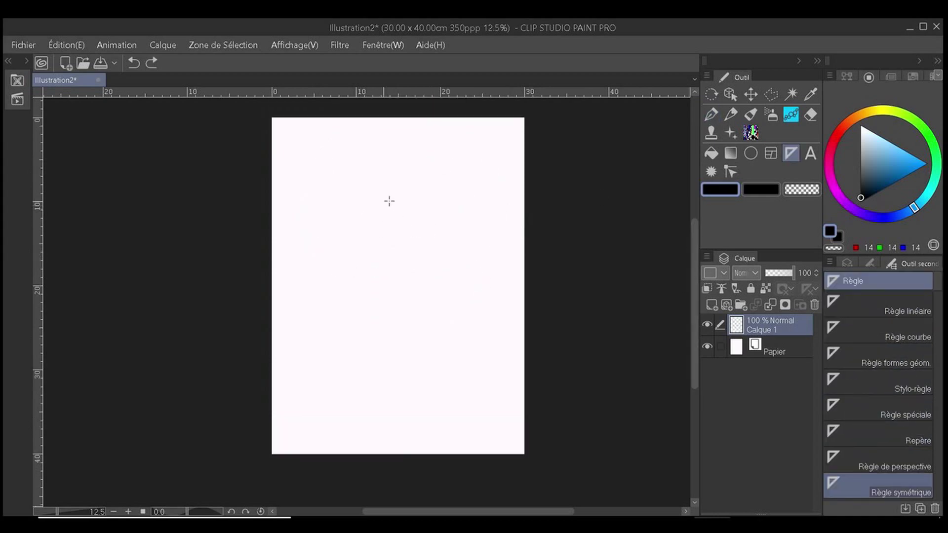
pyautogui.moveTo(386, 160); pyautogui.dragTo(399, 417)
pyautogui.scroll(-5, 413, 421)
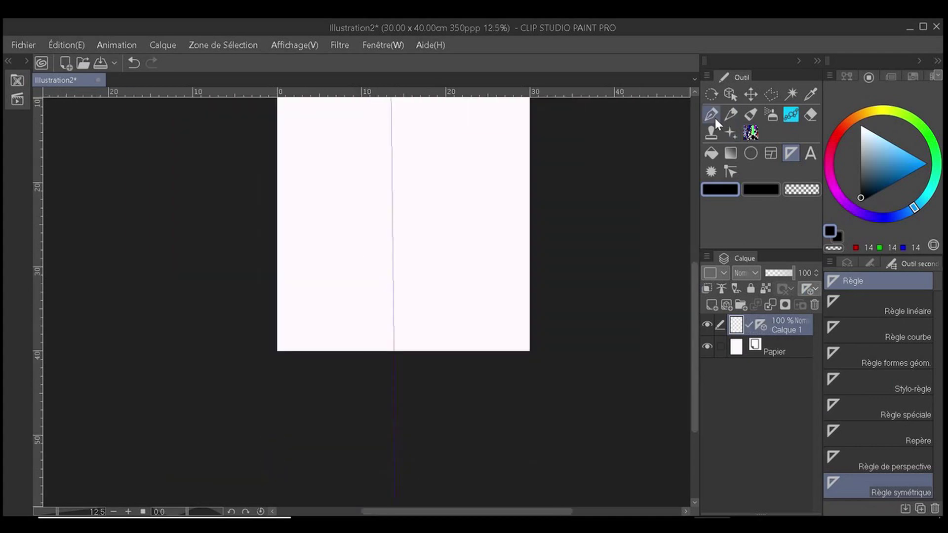
# - With Plume G, draw mirrored eyes, eyebrows and frown lines on both sides of the symmetry ruler
pyautogui.click(712, 115)
pyautogui.hotkey('ctrl', '+')
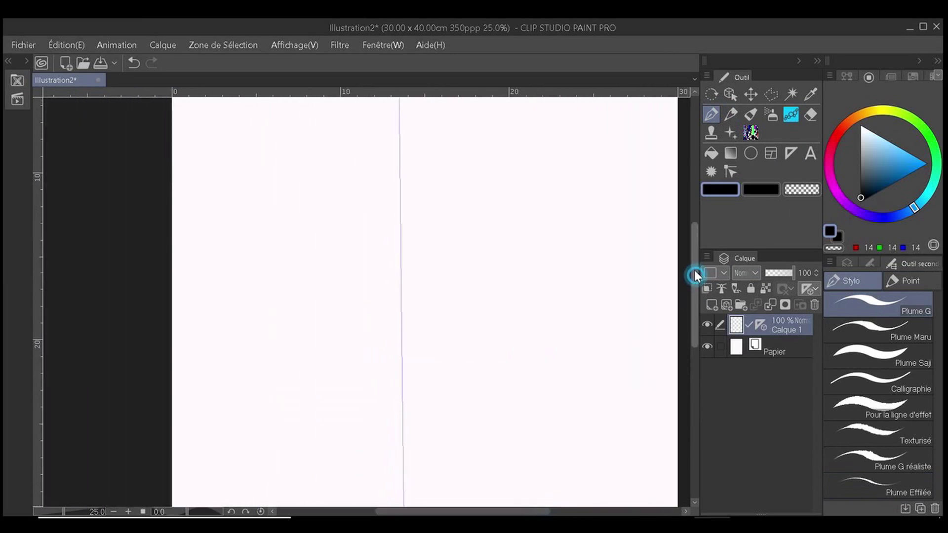
pyautogui.hotkey('ctrl', '-')
pyautogui.moveTo(332, 285)
pyautogui.mouseDown()
pyautogui.moveTo(363, 292)
pyautogui.moveTo(336, 287)
pyautogui.moveTo(361, 283)
pyautogui.moveTo(354, 254)
pyautogui.moveTo(376, 270)
pyautogui.moveTo(354, 254)
pyautogui.moveTo(377, 276)
pyautogui.mouseUp()
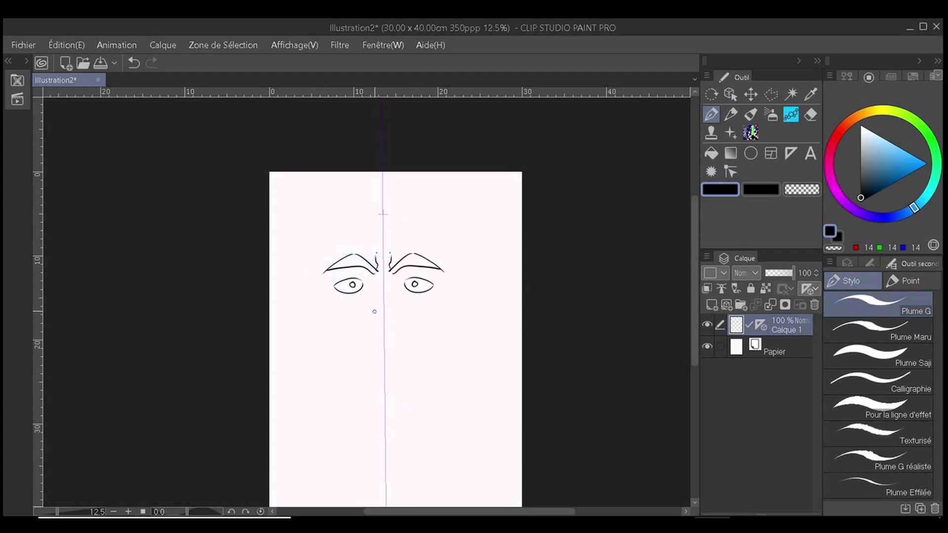
# - Add the mirrored nose, smiling mouth, eye-corner lines and head outline to complete the symmetrical face
pyautogui.moveTo(378, 324)
pyautogui.mouseDown()
pyautogui.moveTo(366, 324)
pyautogui.moveTo(439, 327)
pyautogui.mouseUp()
pyautogui.moveTo(335, 290)
pyautogui.mouseDown()
pyautogui.moveTo(321, 286)
pyautogui.moveTo(317, 296)
pyautogui.mouseUp()
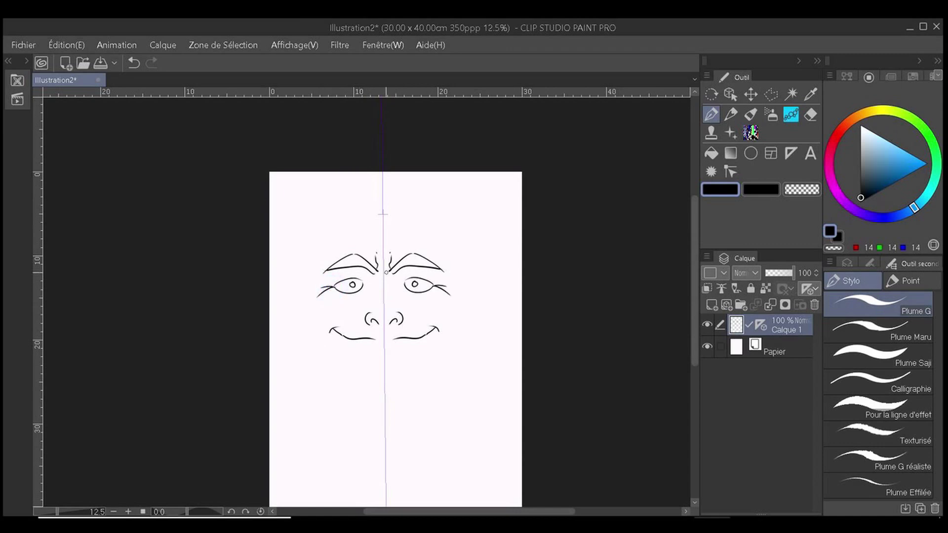
pyautogui.moveTo(375, 271); pyautogui.dragTo(373, 286)
pyautogui.moveTo(393, 275)
pyautogui.mouseDown()
pyautogui.moveTo(395, 293)
pyautogui.moveTo(372, 304)
pyautogui.moveTo(397, 304)
pyautogui.moveTo(373, 309)
pyautogui.mouseUp()
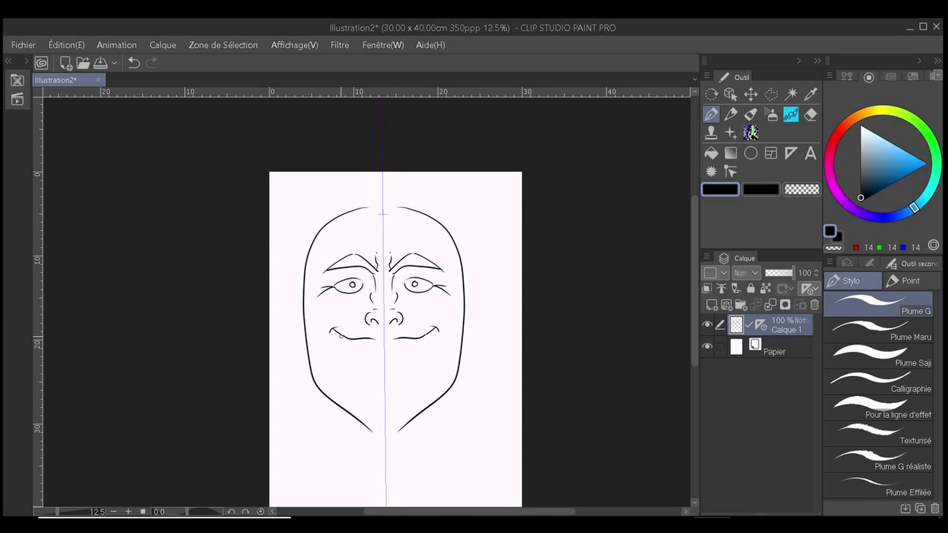
pyautogui.moveTo(332, 330); pyautogui.dragTo(379, 367)
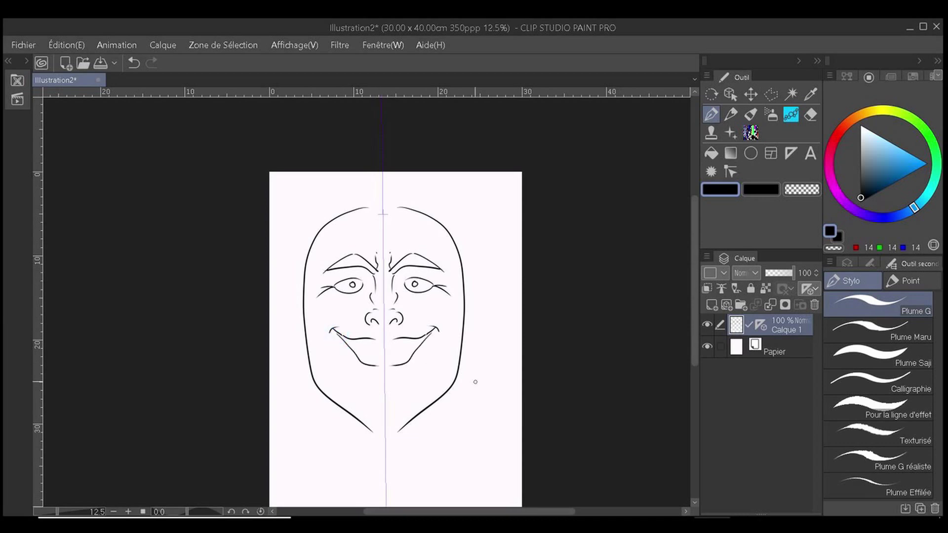
# - Delete the symmetry ruler from the Calque 1 layer
pyautogui.rightClick(760, 324)
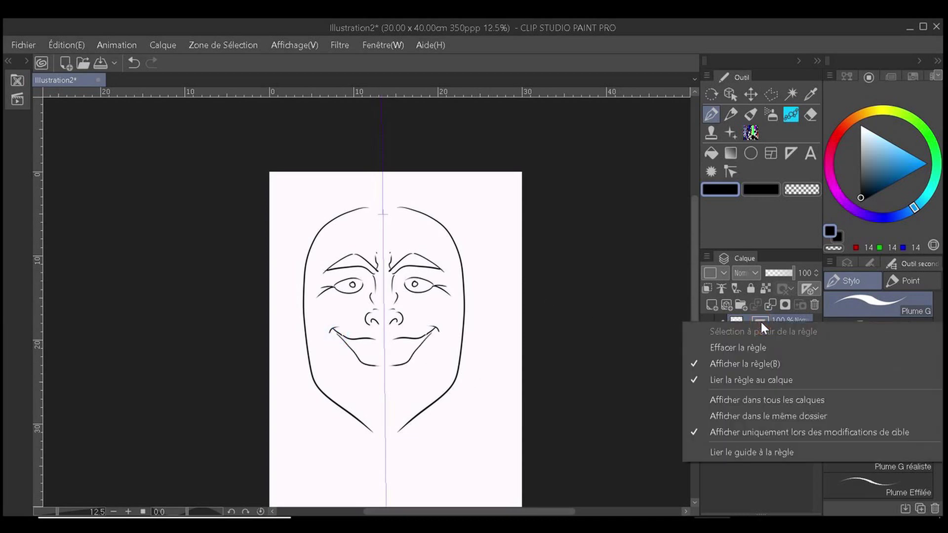
pyautogui.click(742, 348)
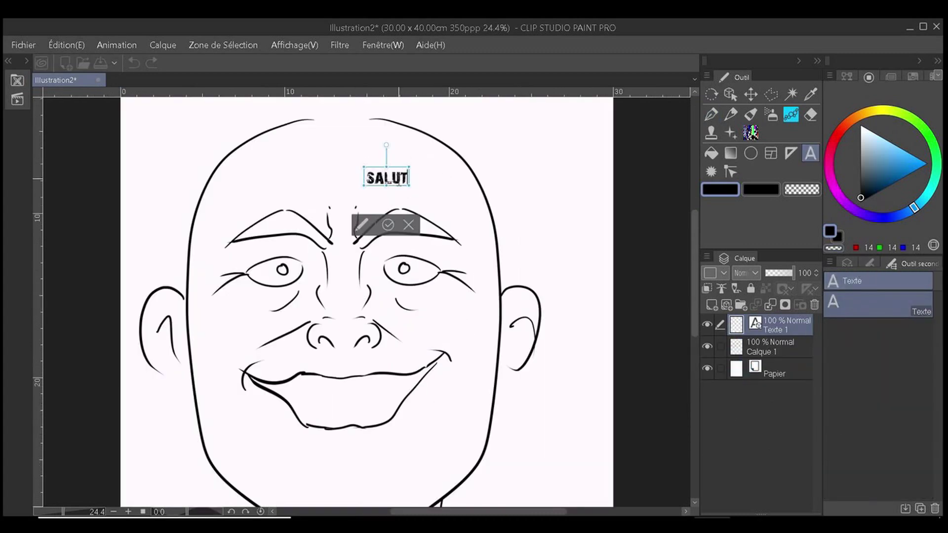
# - Recolour the SALUT text on the forehead to dark red (RGB 185, 36, 22)
pyautogui.click(870, 263)
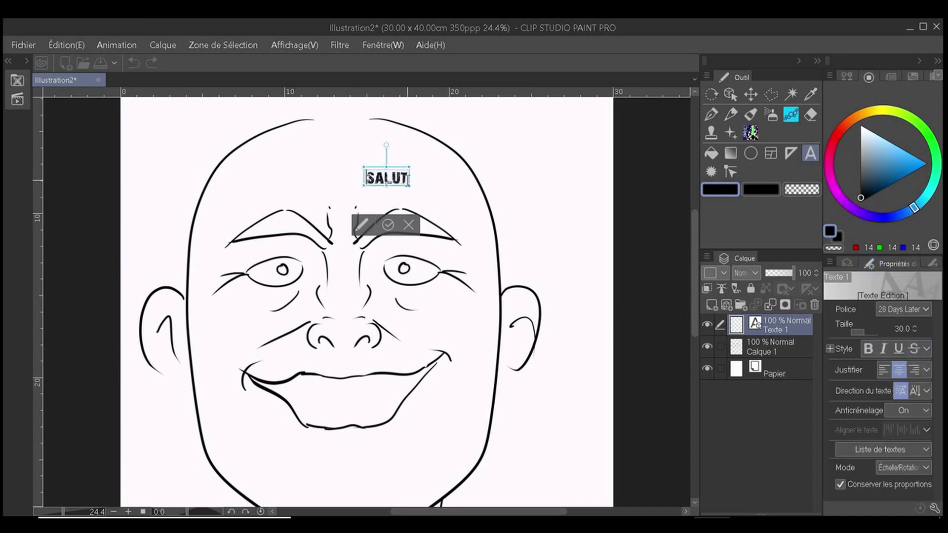
pyautogui.click(901, 169)
pyautogui.moveTo(935, 148)
pyautogui.mouseDown()
pyautogui.moveTo(884, 109)
pyautogui.moveTo(838, 133)
pyautogui.mouseUp()
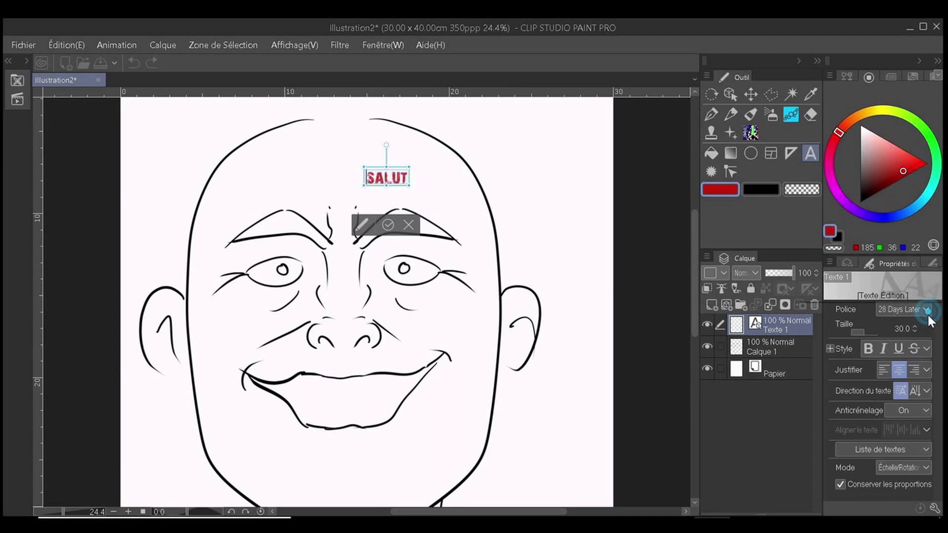
# - Set the SALUT text to the Action Man font at size 59.9 with left justification
pyautogui.click(917, 308)
pyautogui.click(864, 143)
pyautogui.moveTo(864, 329); pyautogui.dragTo(897, 351)
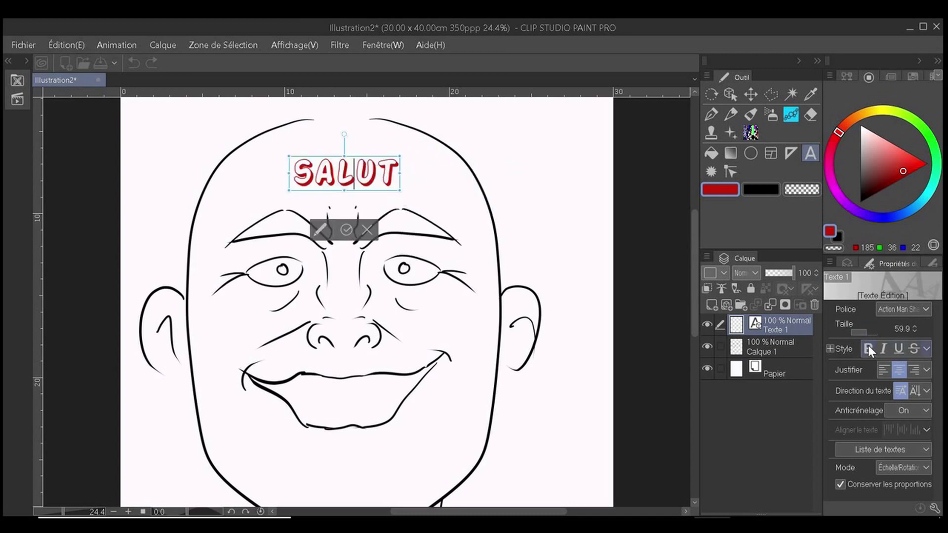
pyautogui.click(881, 369)
pyautogui.press('t')
# - Draw an oval speech bubble (Bulle ovale) beside the forehead and add a curved tail with Flèche de bulle
pyautogui.click(919, 262)
pyautogui.click(849, 277)
pyautogui.moveTo(575, 170); pyautogui.dragTo(574, 170)
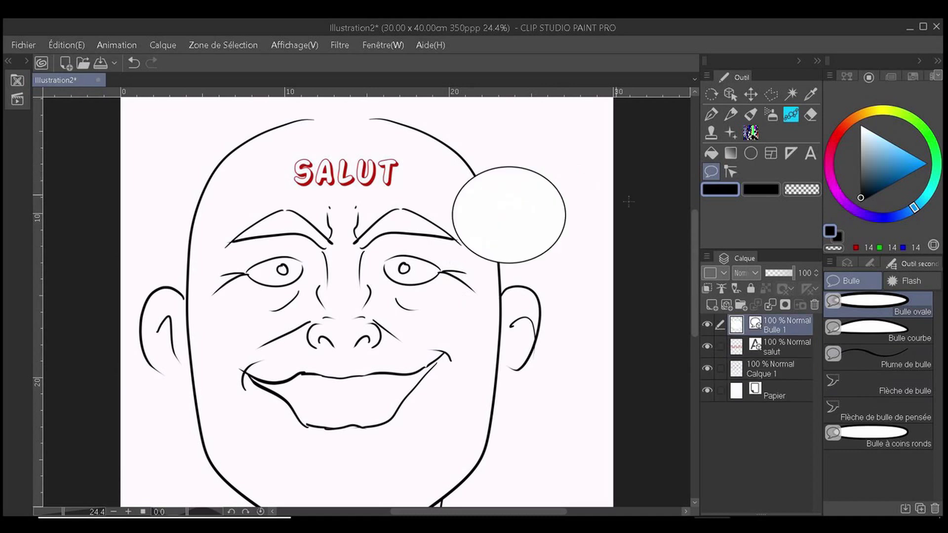
pyautogui.click(908, 381)
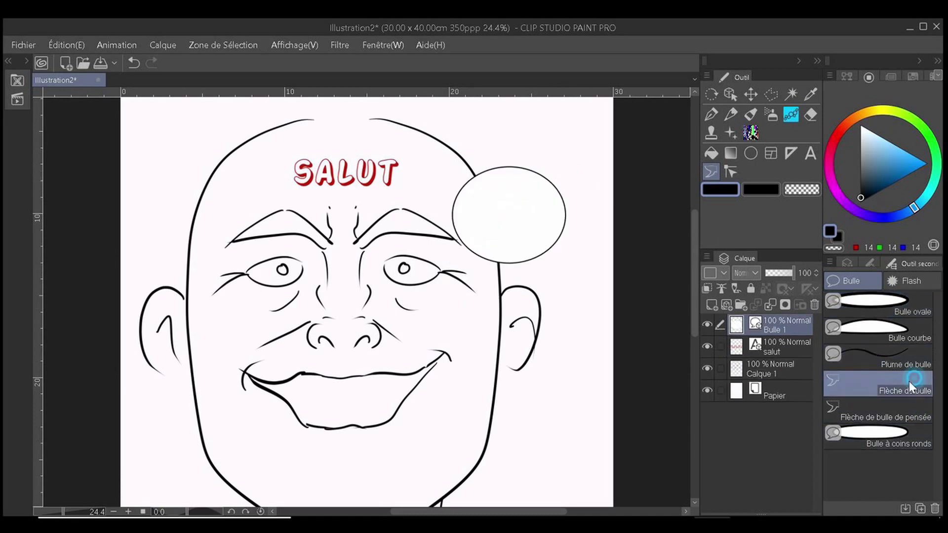
pyautogui.moveTo(541, 255); pyautogui.dragTo(577, 340)
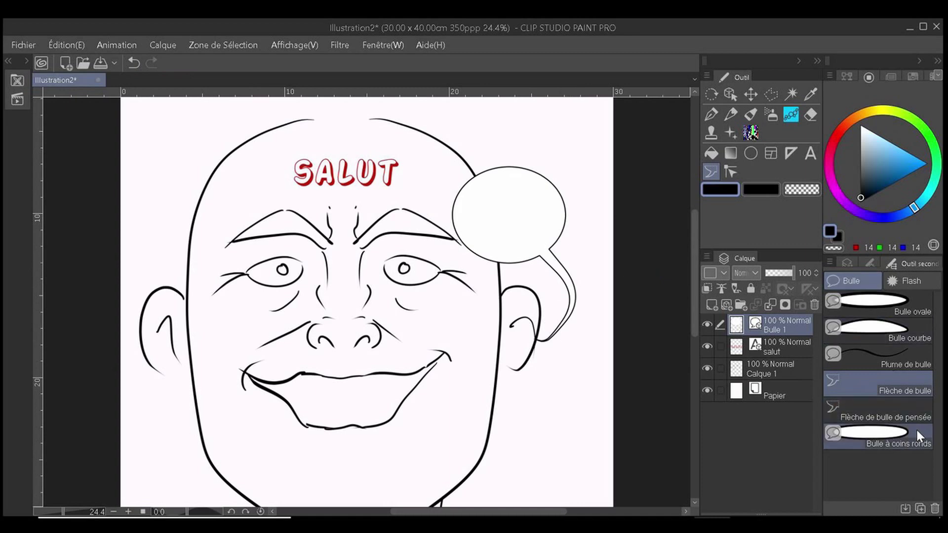
# - Add more tails around the speech bubble using the Ligne droite, Polyligne and Spline bending modes
pyautogui.click(870, 263)
pyautogui.click(911, 309)
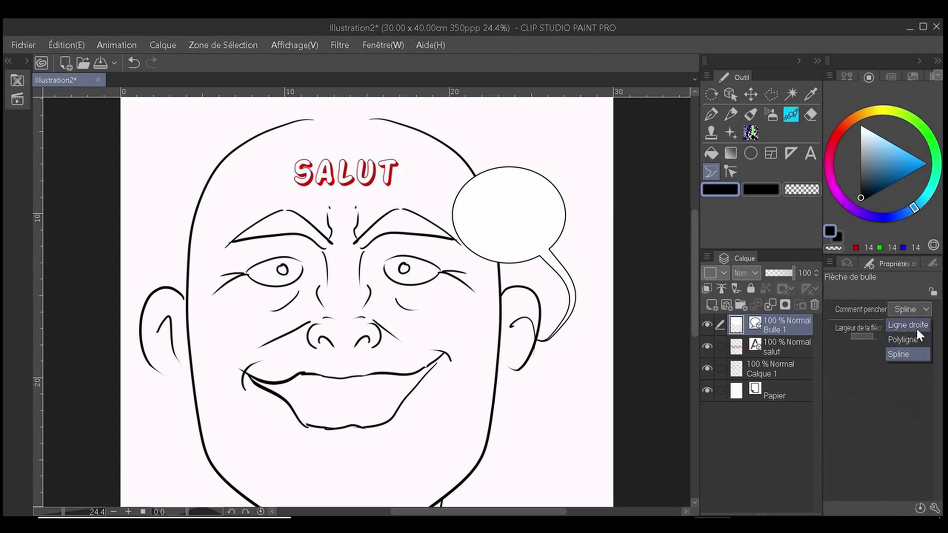
pyautogui.click(919, 339)
pyautogui.click(927, 309)
pyautogui.click(917, 353)
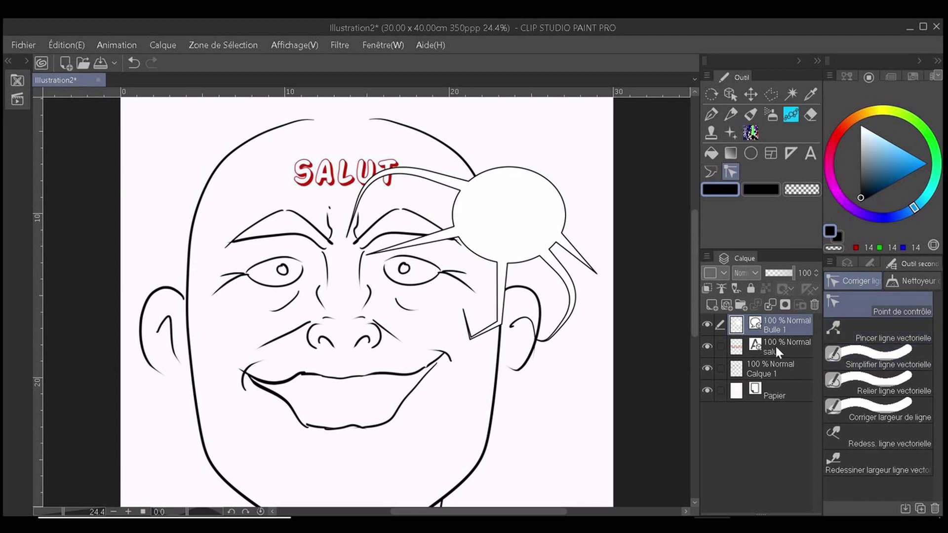
# - Draw purple (RGB 111, 0, 249) Plume G strokes over the face's left eyebrow on the Calque 1 layer
pyautogui.click(811, 94)
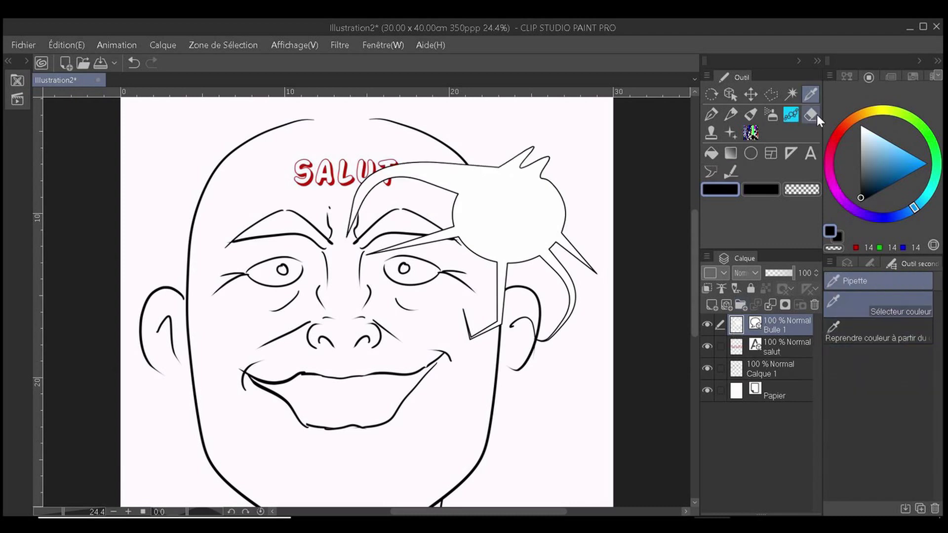
pyautogui.press('p')
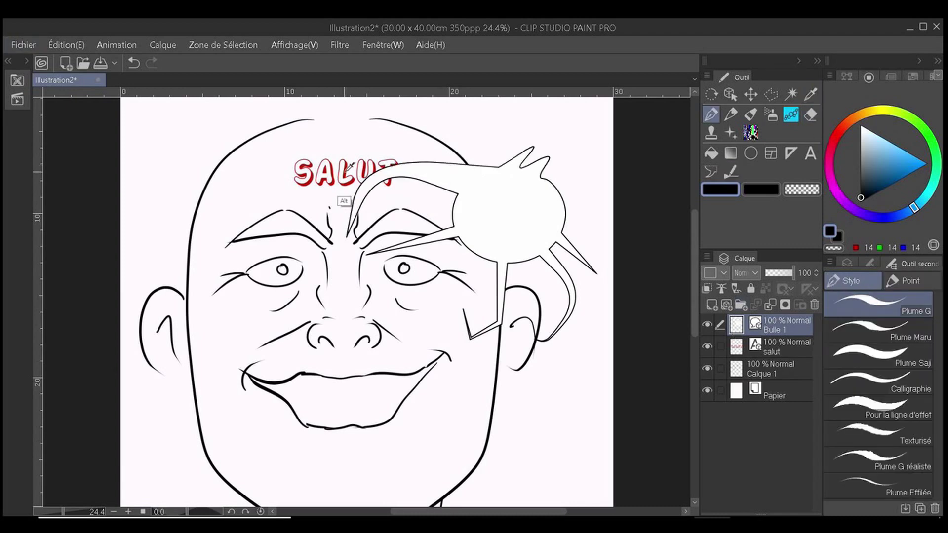
pyautogui.keyDown('alt'); pyautogui.click(402, 132); pyautogui.keyUp('alt')
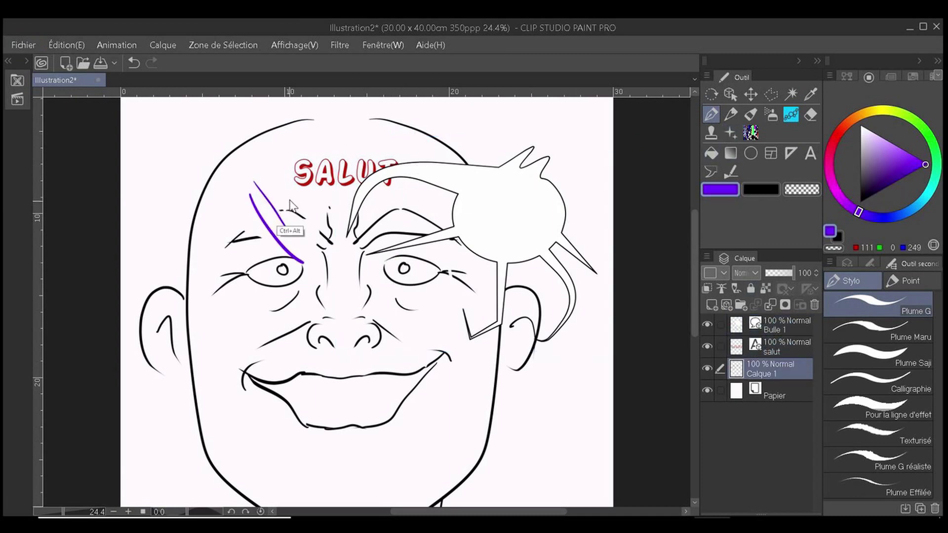
pyautogui.moveTo(299, 198)
pyautogui.mouseDown()
pyautogui.moveTo(265, 177)
pyautogui.moveTo(323, 232)
pyautogui.moveTo(298, 204)
pyautogui.moveTo(307, 207)
pyautogui.mouseUp()
pyautogui.moveTo(346, 232)
pyautogui.mouseDown()
pyautogui.moveTo(406, 341)
pyautogui.moveTo(407, 294)
pyautogui.moveTo(359, 273)
pyautogui.mouseUp()
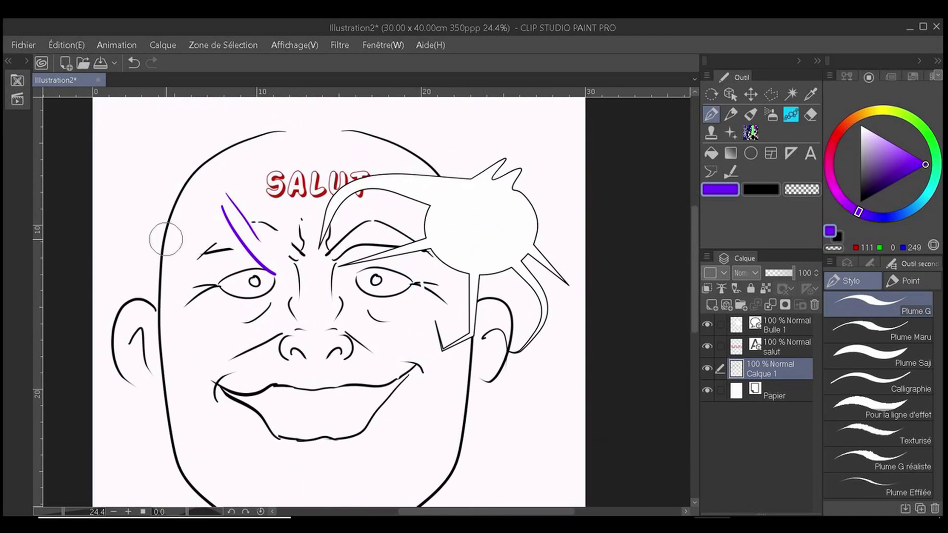